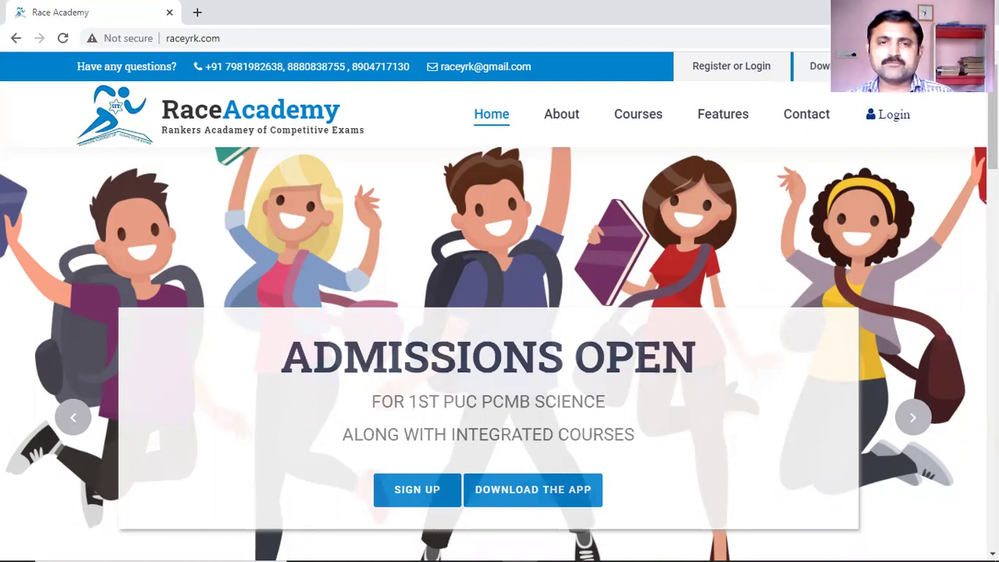
Open the academy website's login page.
click(888, 115)
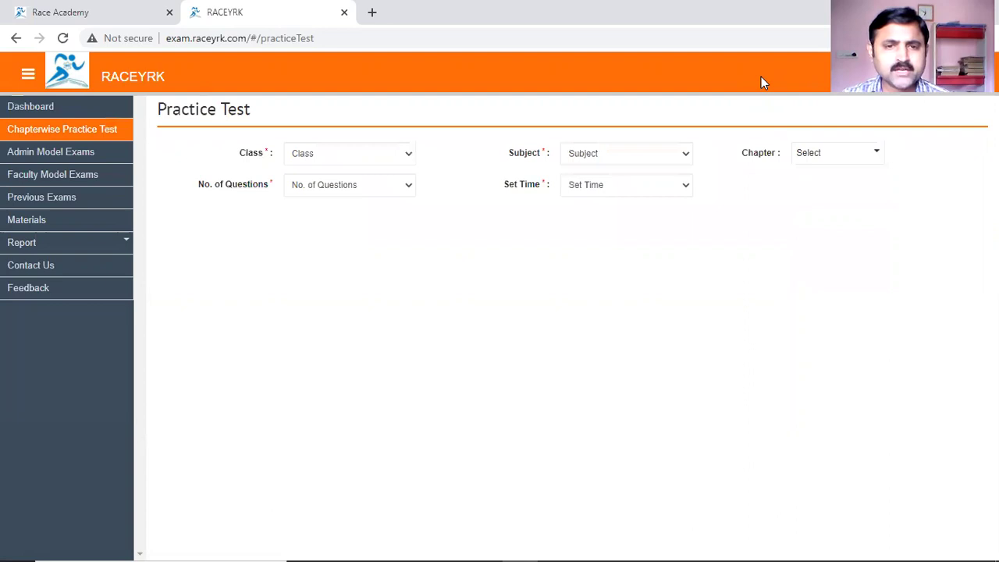
Set the practice test's class to XI and its subject to PHYSICS.
click(350, 154)
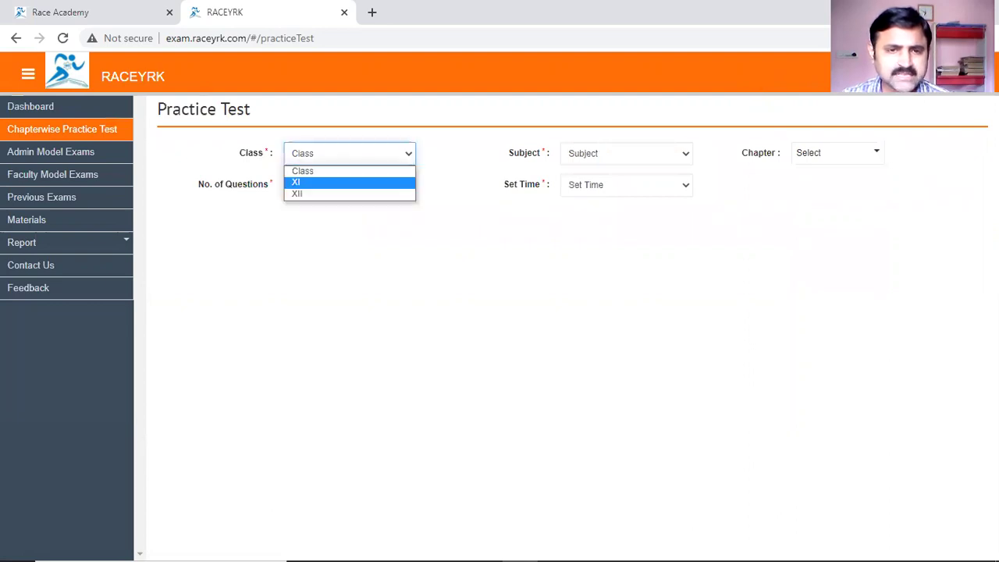
key(Return)
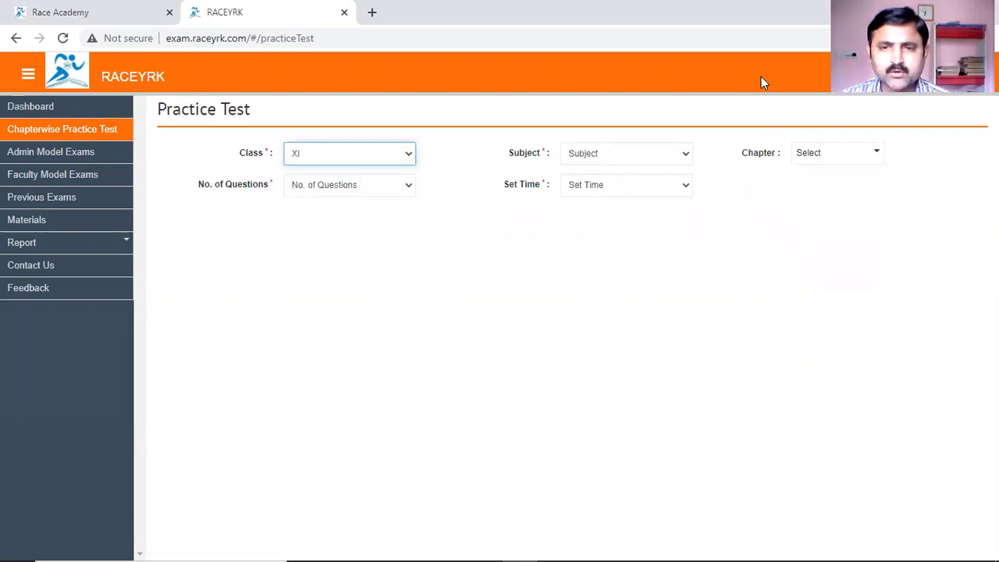
key(Tab)
key(alt+Down)
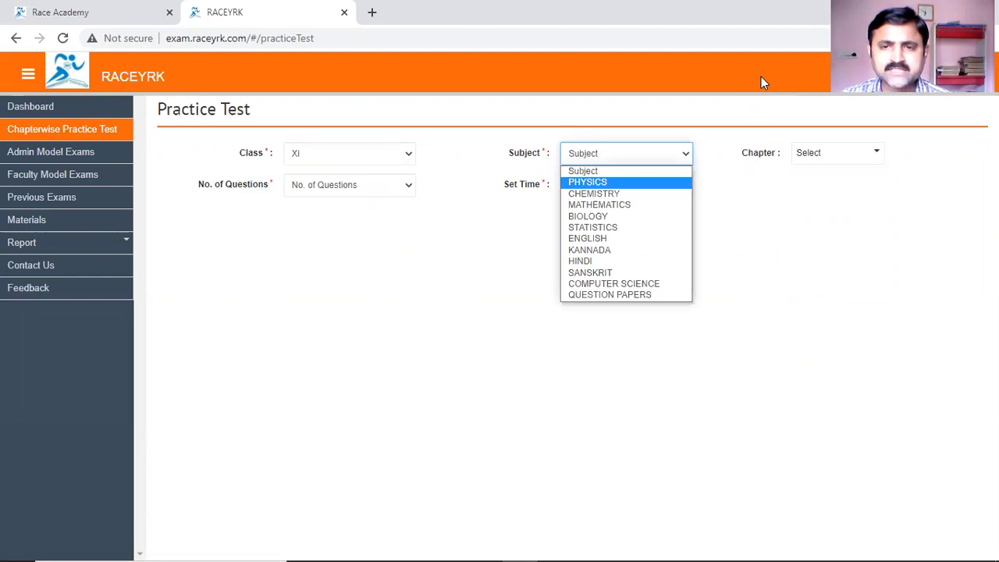
click(609, 184)
key(Down)
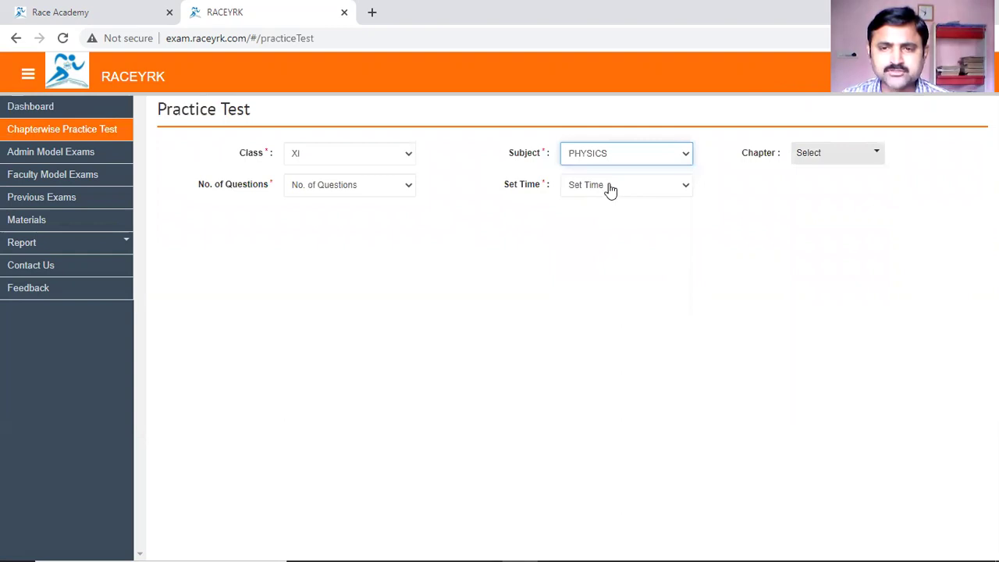
Include the chapter 1.PHYSICAL WORLD in the practice test and close the chapter selection.
key(Tab)
key(Return)
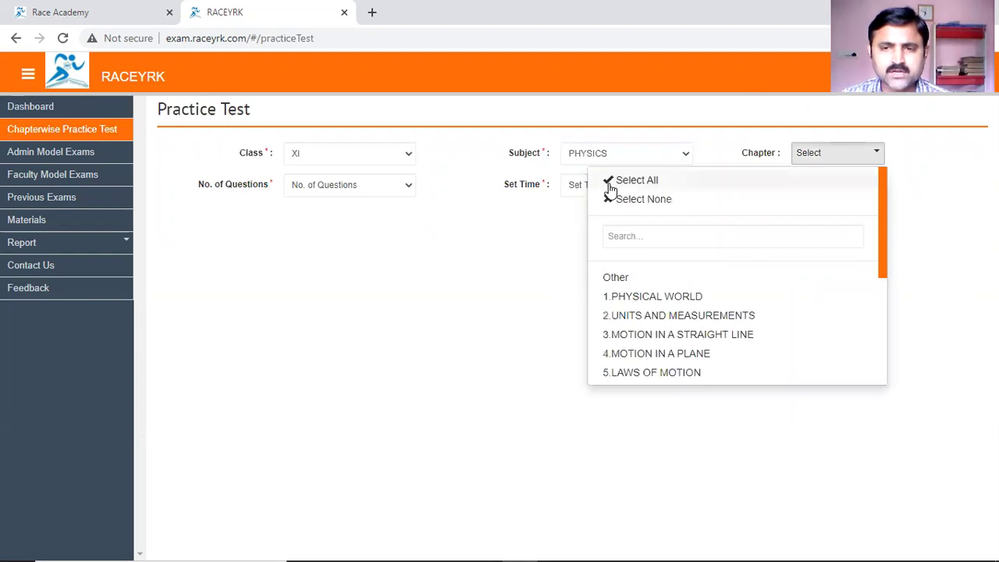
key(Down)
key(Return)
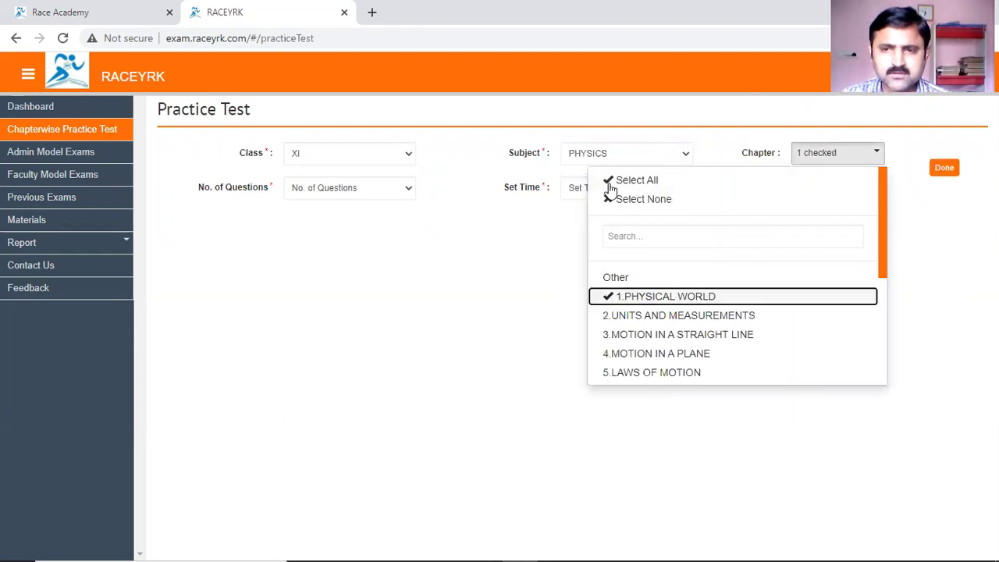
key(Tab)
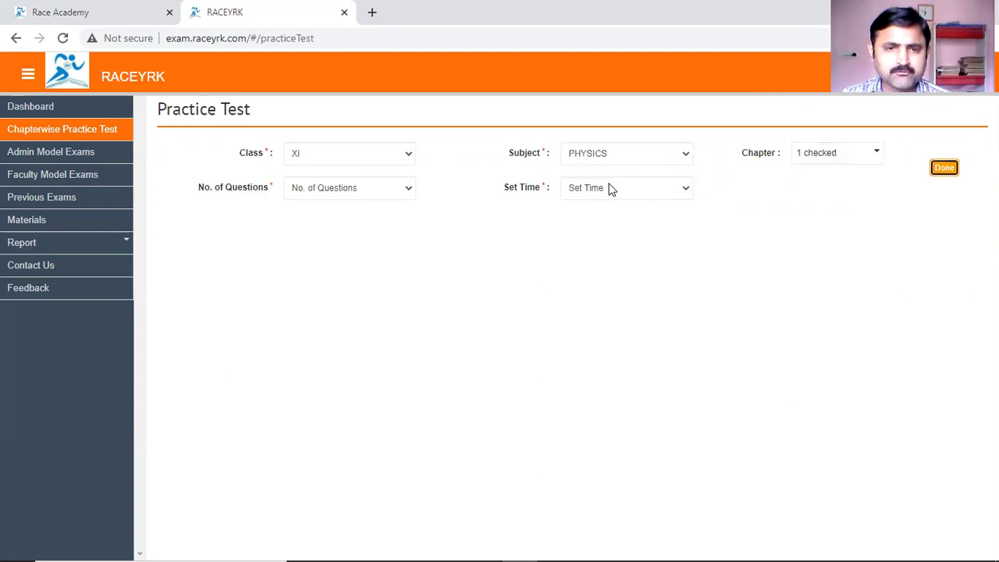
Set the practice test to 10 questions with a time limit of 15 Min.
click(349, 188)
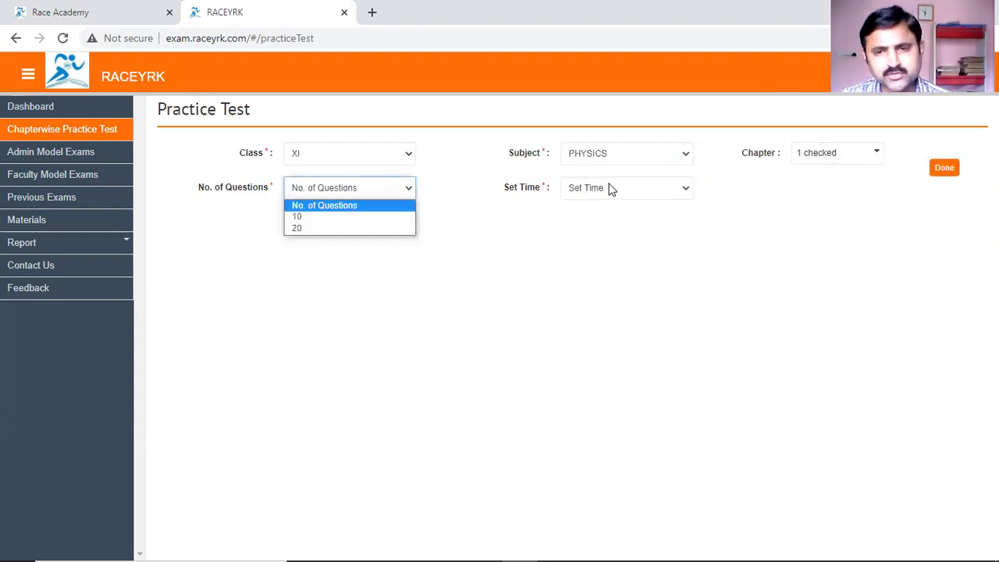
key(Down)
key(Return)
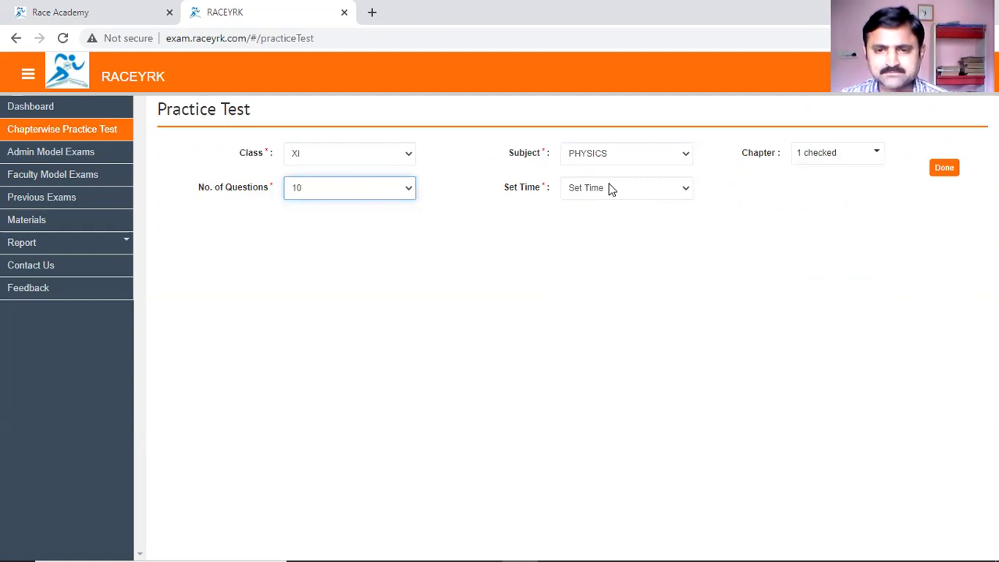
click(611, 189)
key(Down)
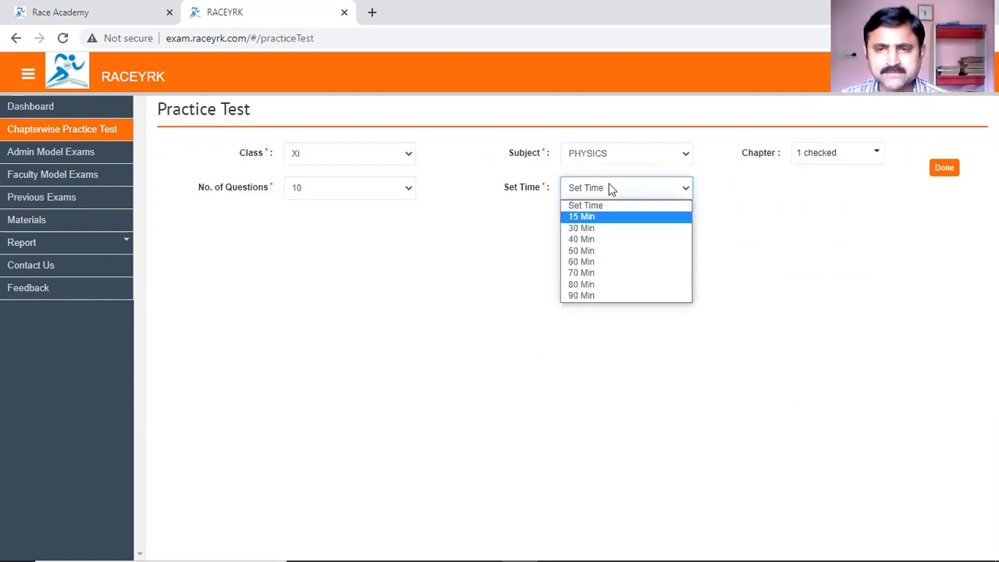
key(Return)
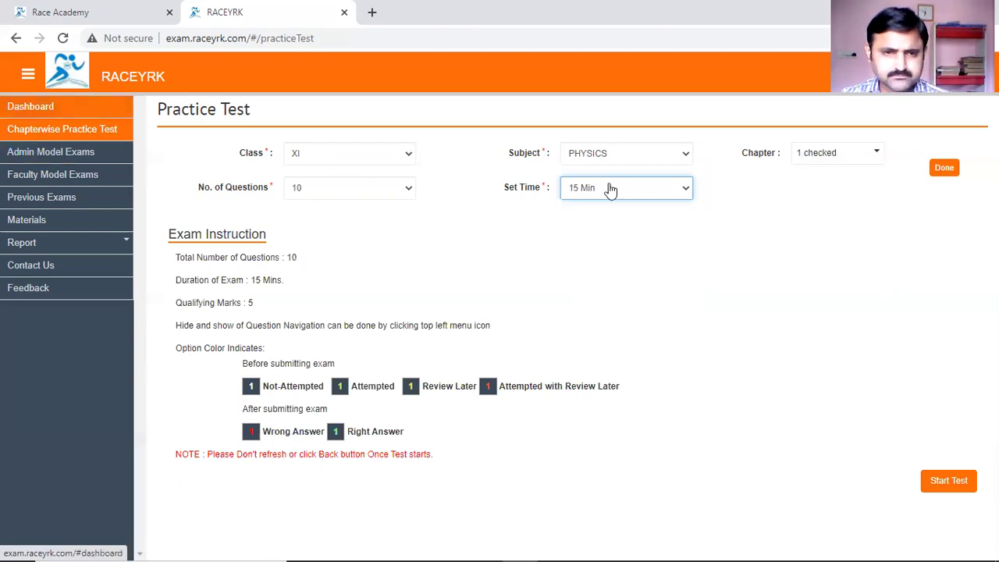
Go to the dashboard and open the study materials page from there.
click(30, 107)
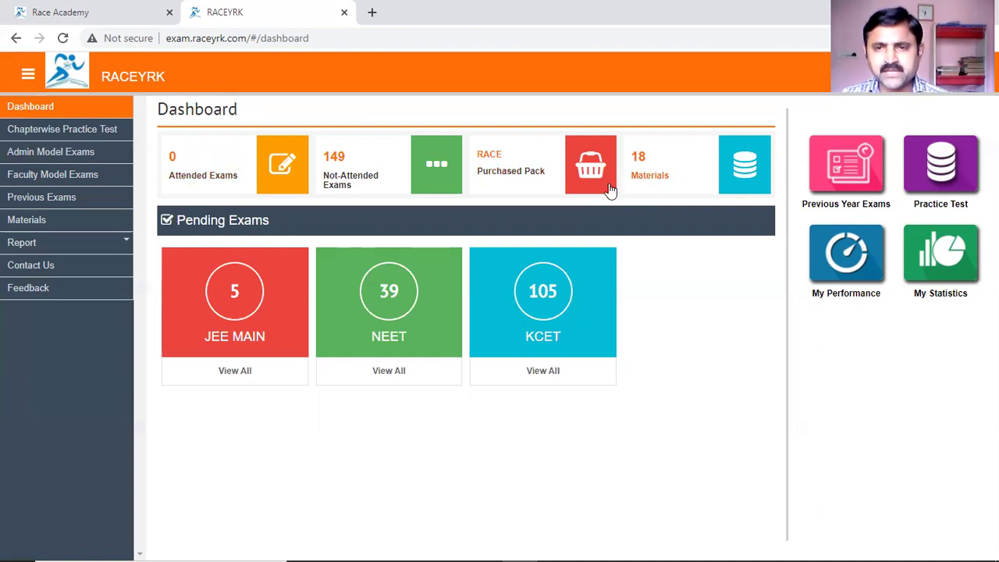
click(610, 190)
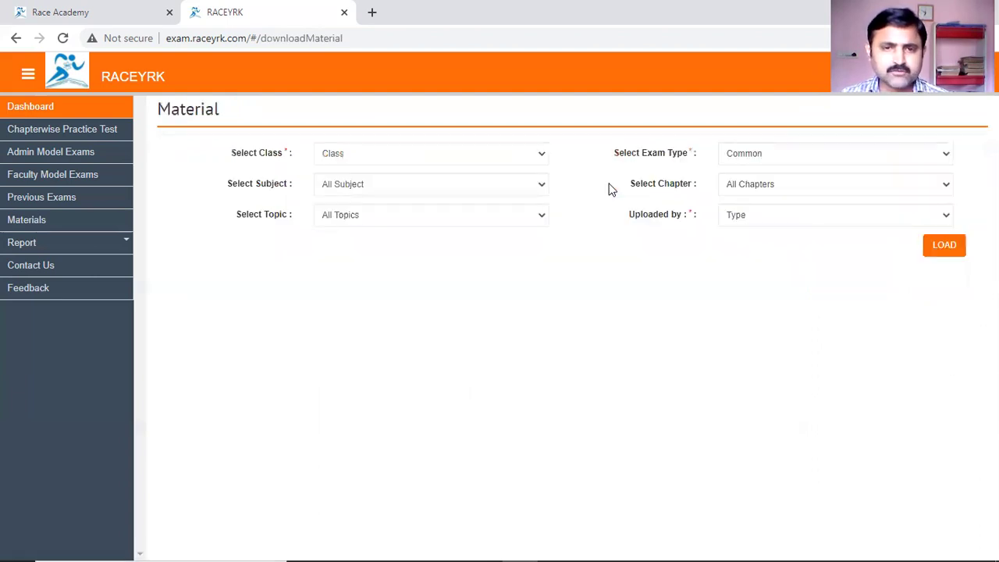
click(431, 154)
key(Down)
key(Down)
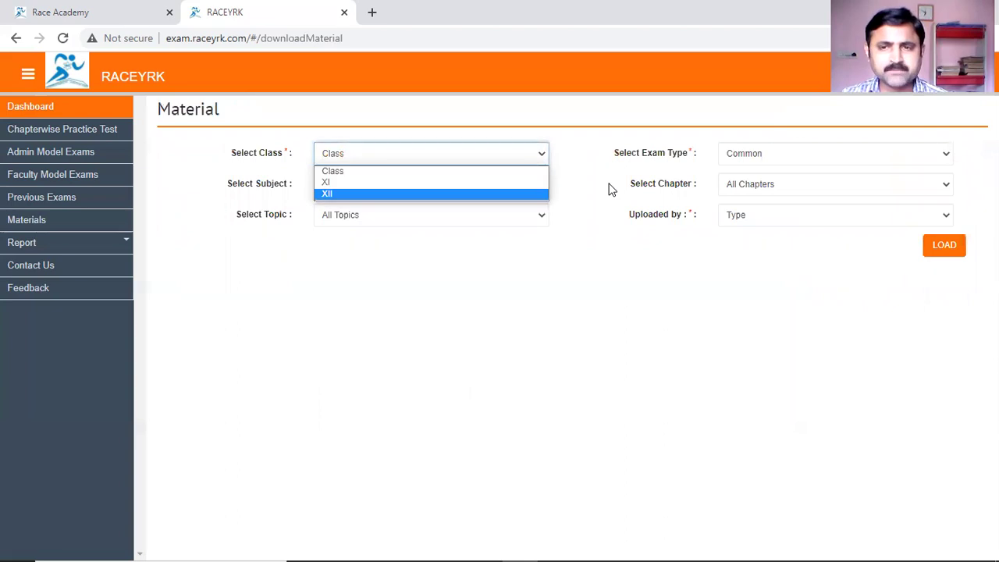
click(609, 185)
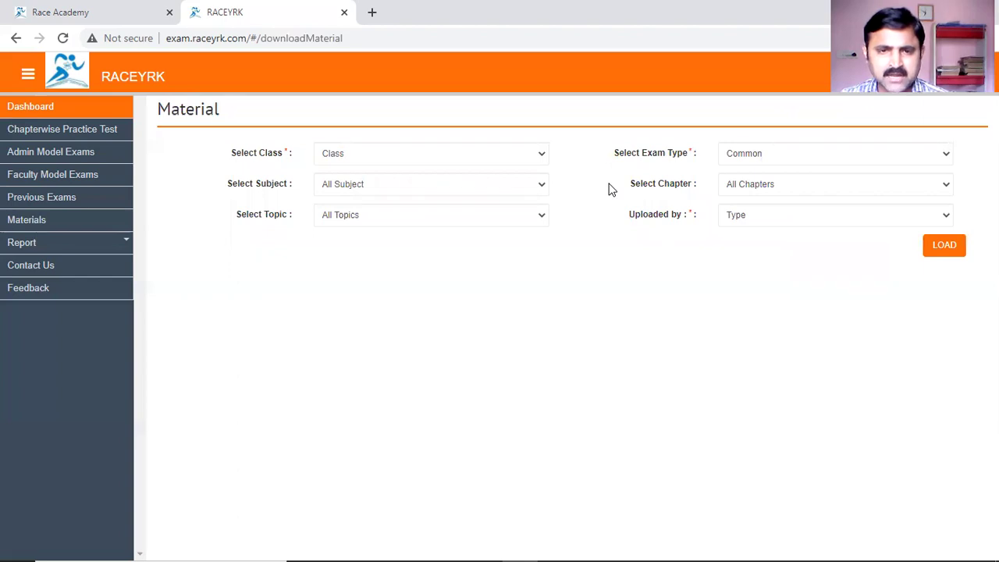
Filter the materials by class XII and exam type JEE MAIN.
click(432, 154)
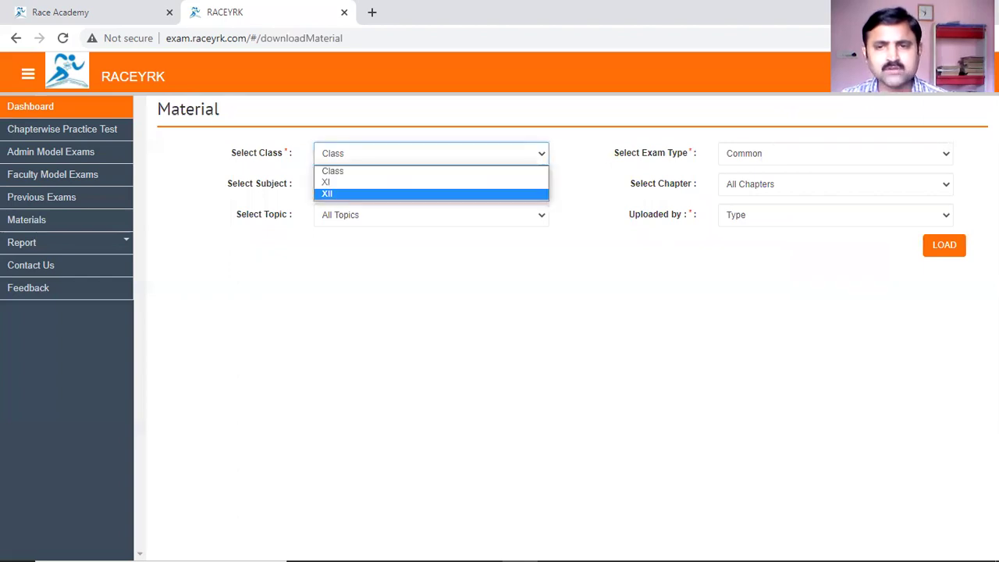
click(431, 194)
click(835, 153)
key(Down)
key(Down)
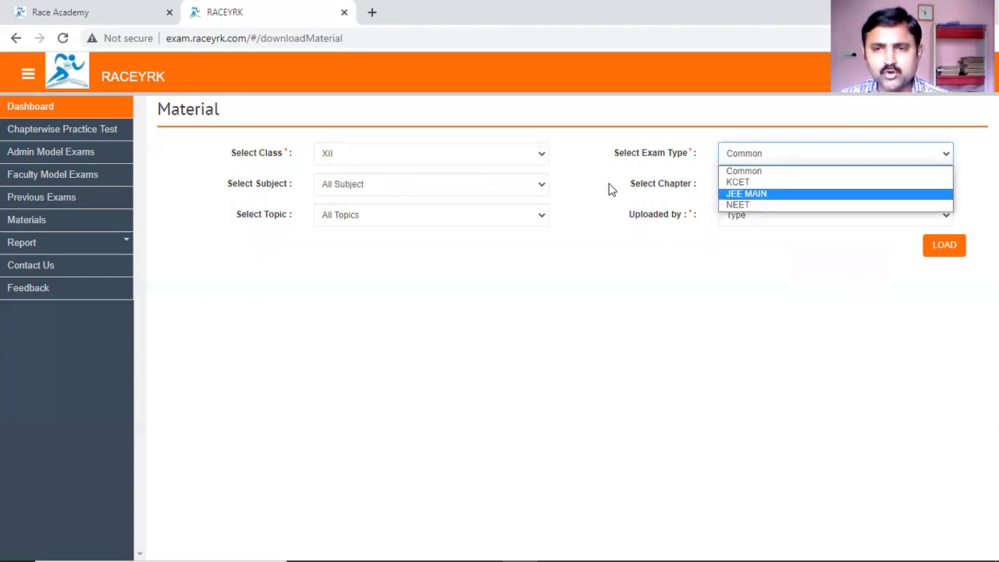
key(Return)
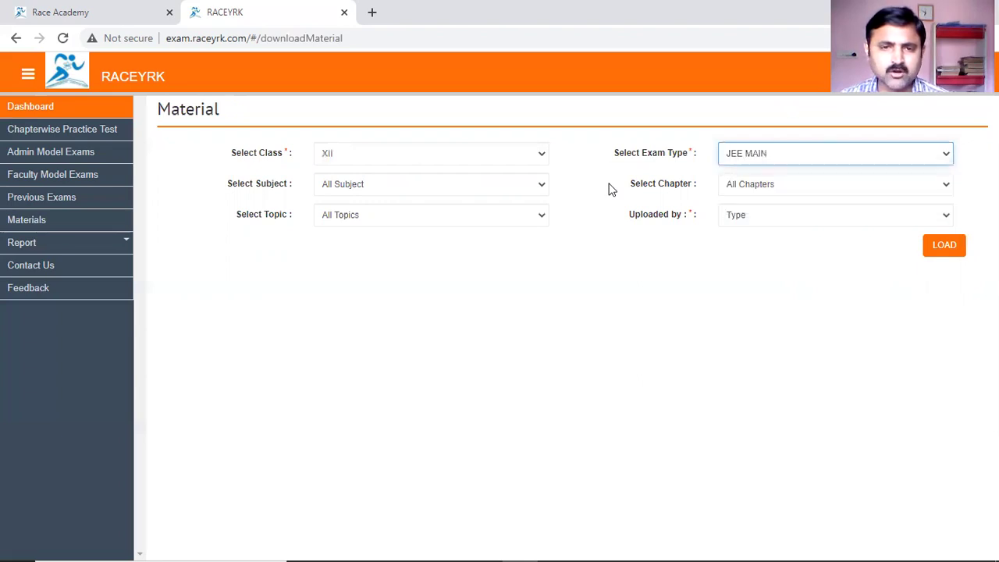
Examine which subjects the material filter offers for class XII JEE MAIN, leaving the subject choice unmade.
key(Tab)
key(alt+Down)
key(Down)
key(Down)
key(Down)
key(Up)
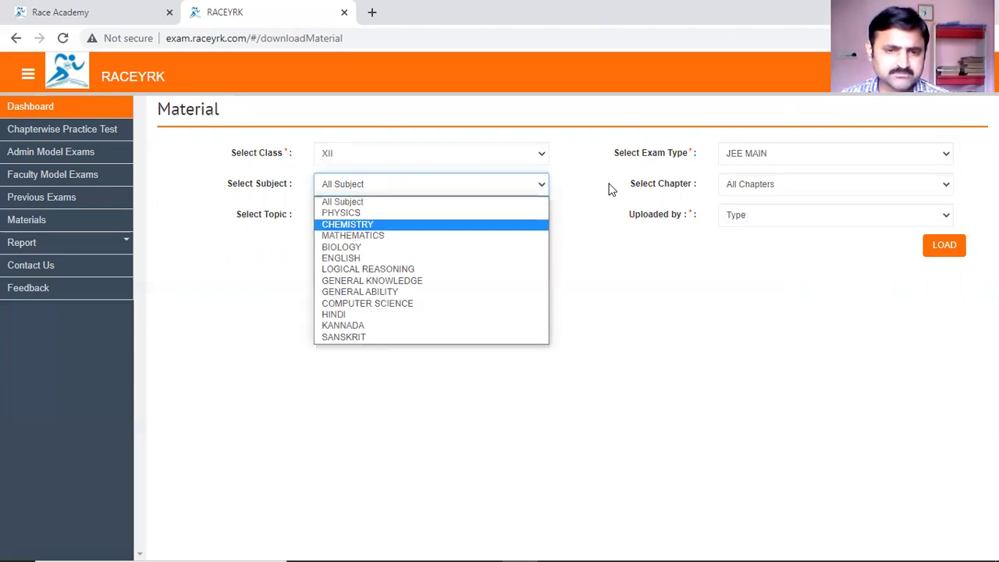
key(Up)
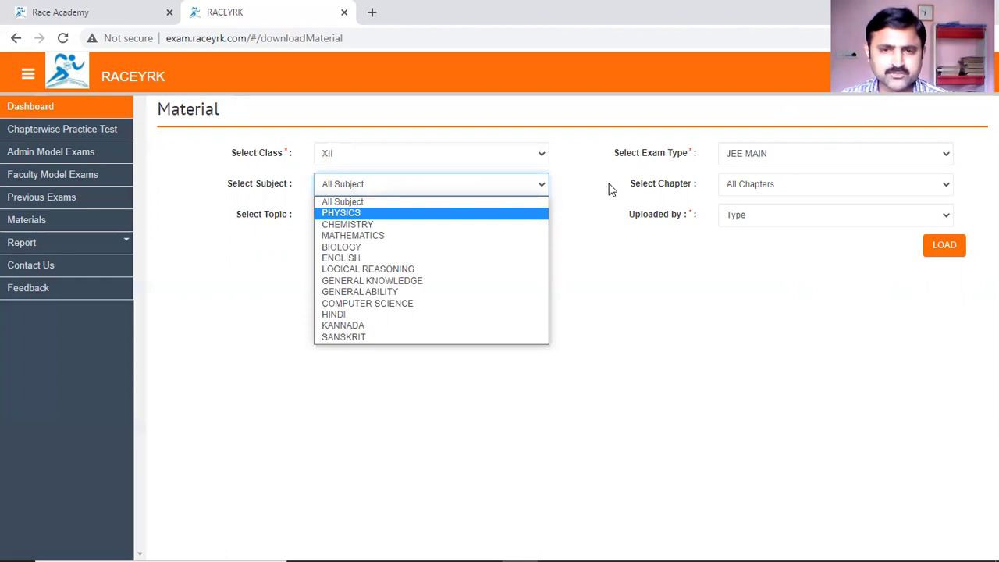
key(Up)
key(Down)
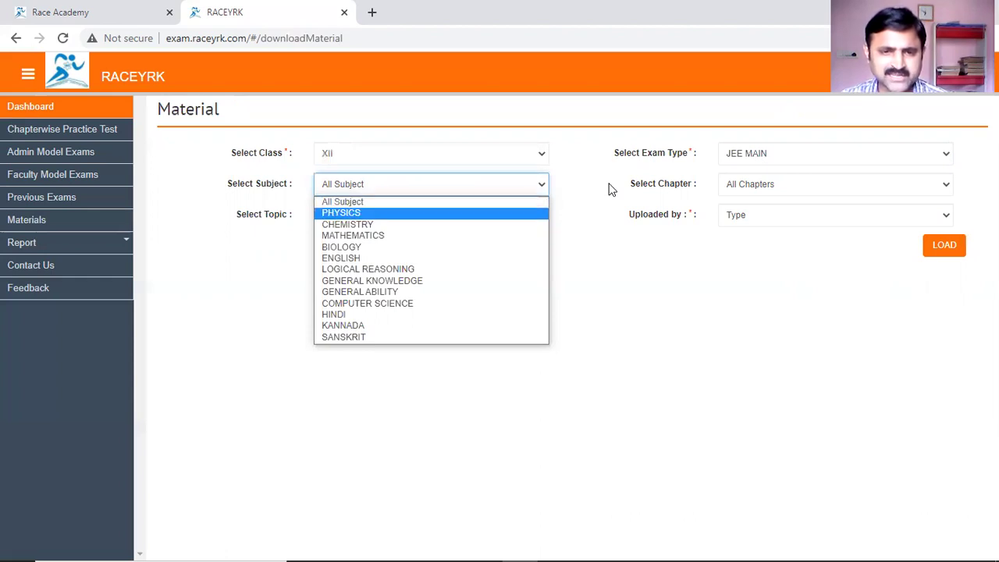
key(Down)
key(Down)
key(Down)
key(Down)
key(Down)
key(Down)
key(Down)
key(Up)
key(Up)
key(Up)
key(Up)
key(Up)
key(Up)
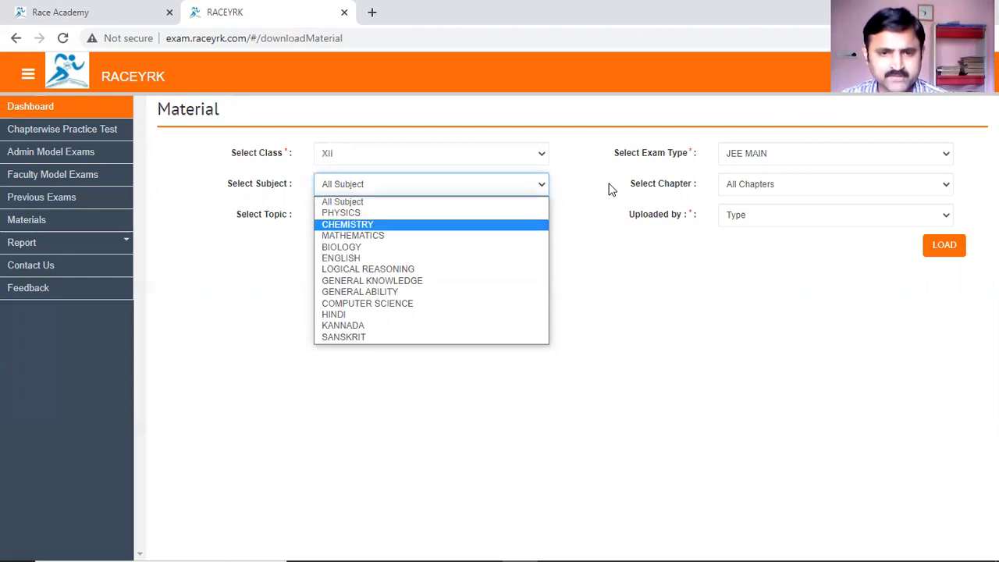
key(Down)
key(Down)
key(Down)
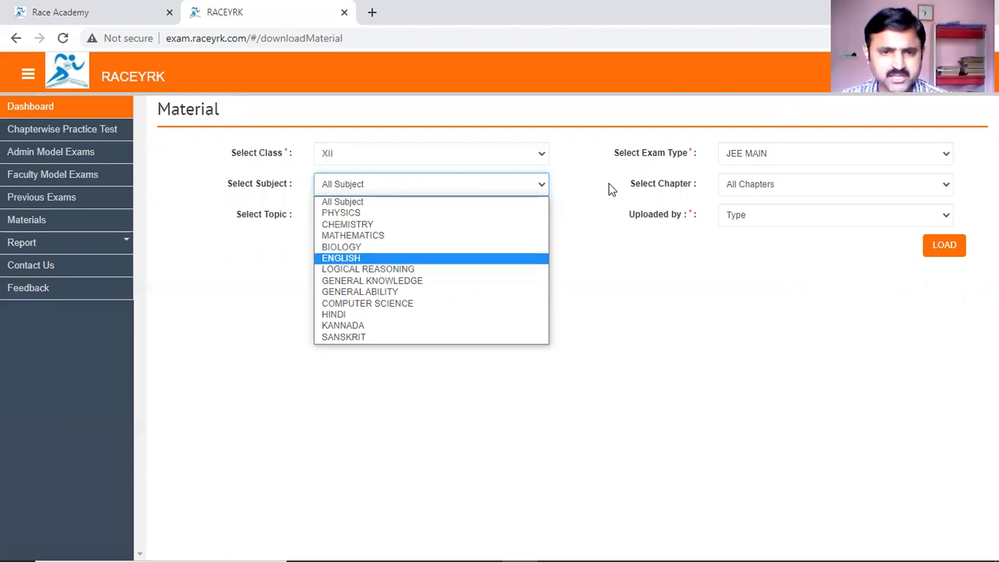
key(Down)
key(Down)
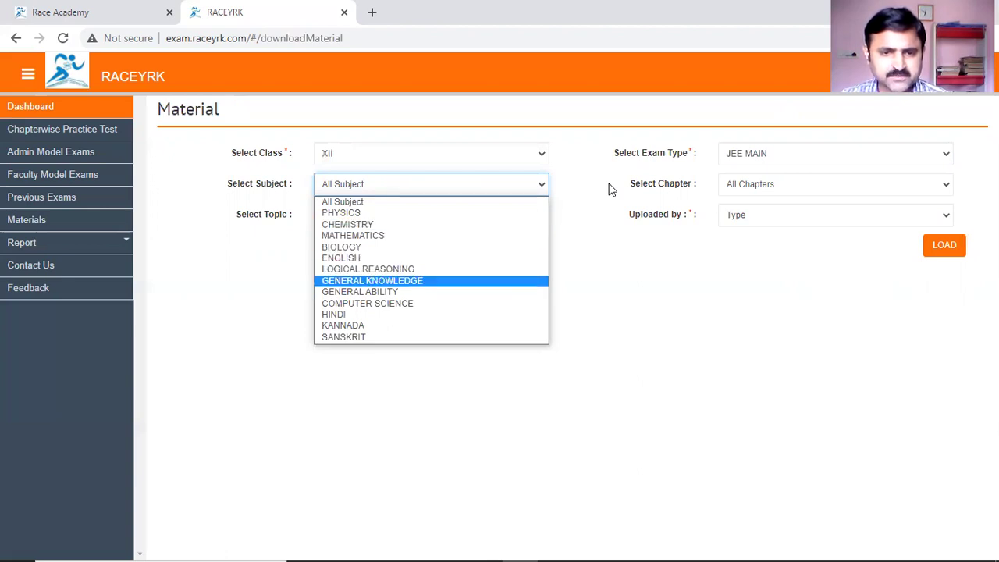
key(Down)
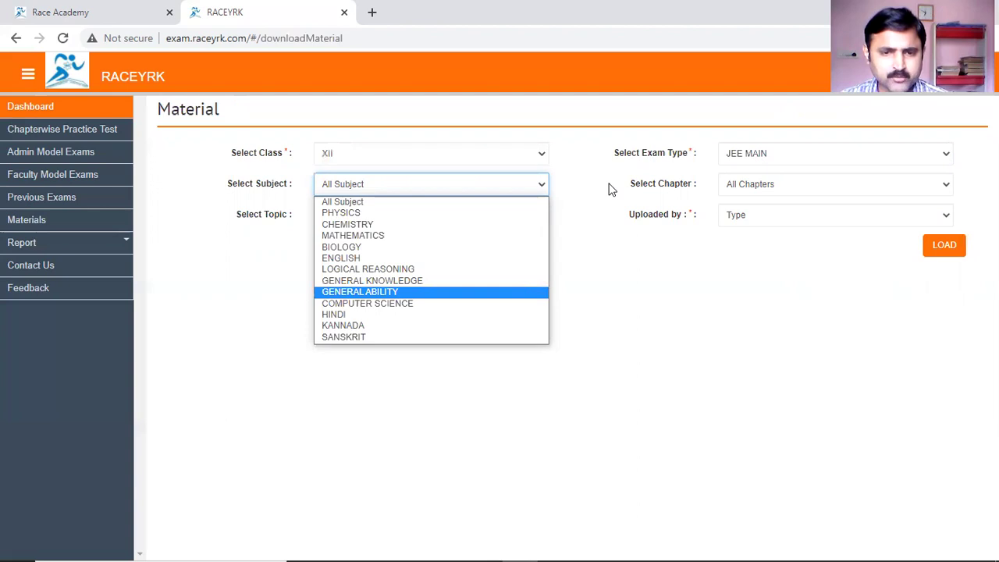
key(Down)
key(Down)
key(Down)
key(Down)
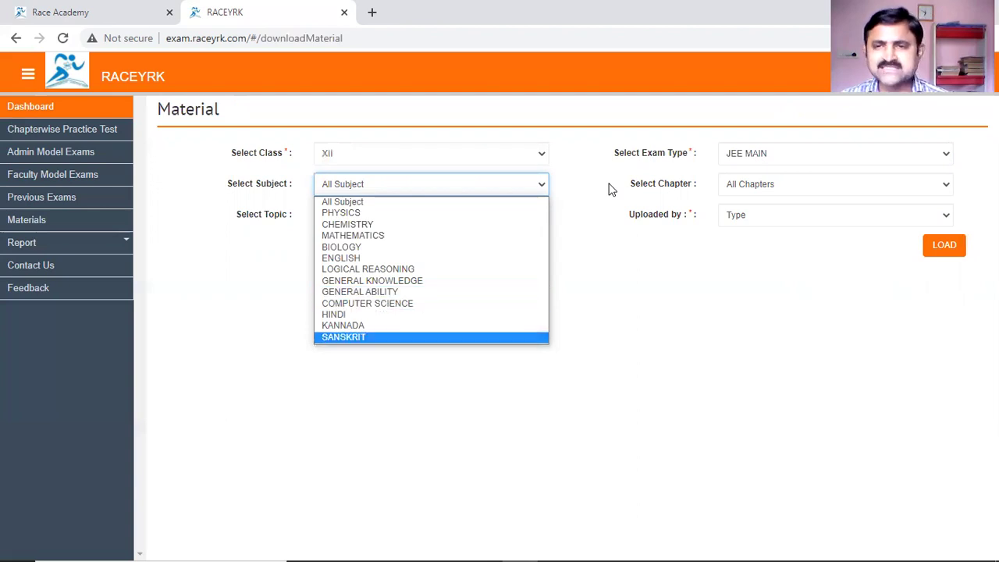
key(Escape)
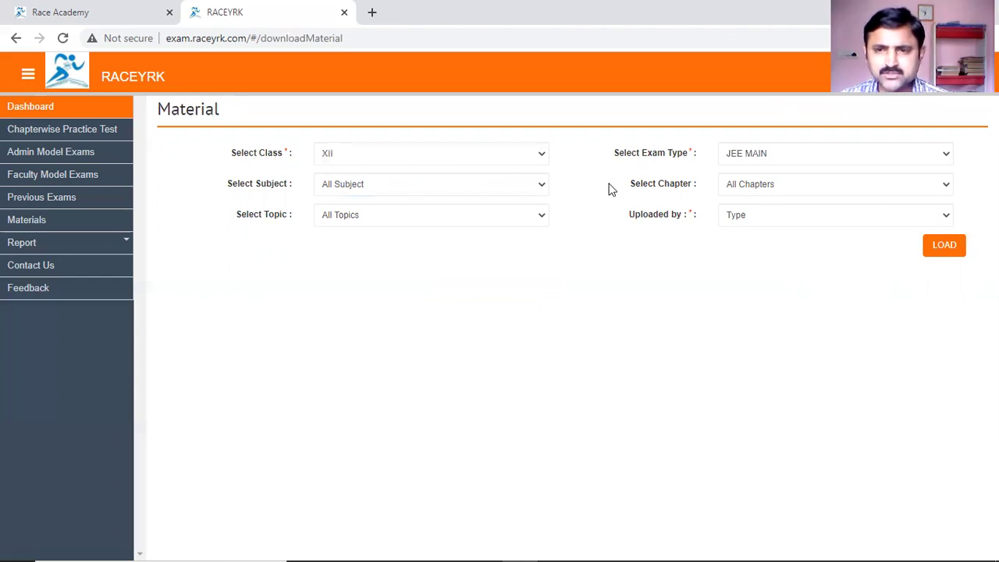
Set the material filter's exam type to Common and check which other exam types are offered.
key(Down)
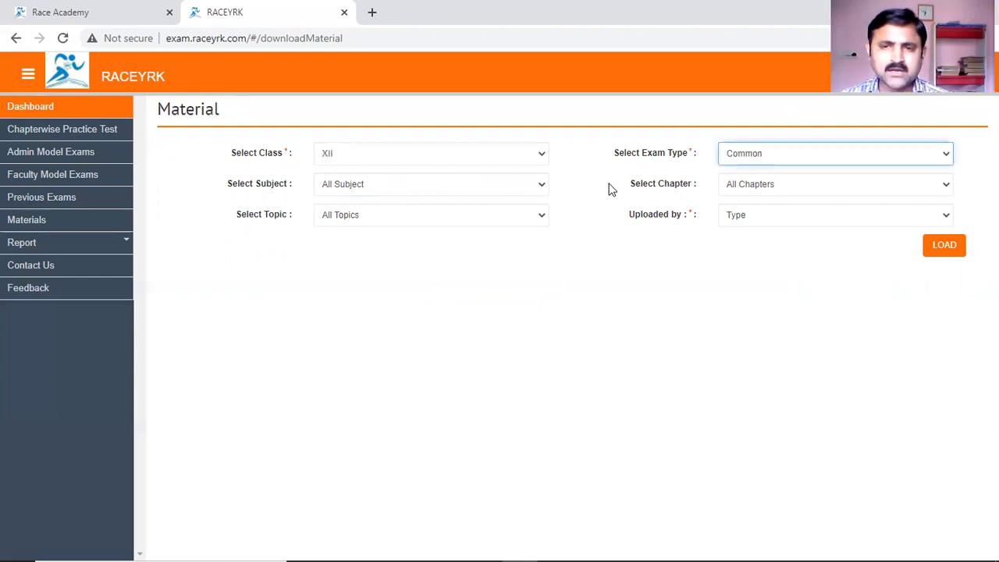
key(alt+Down)
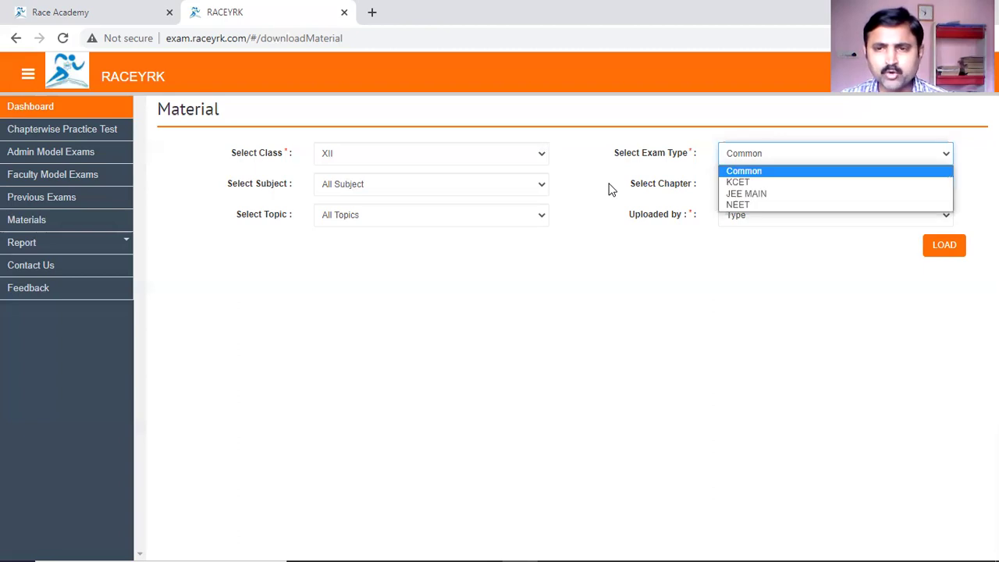
key(Down)
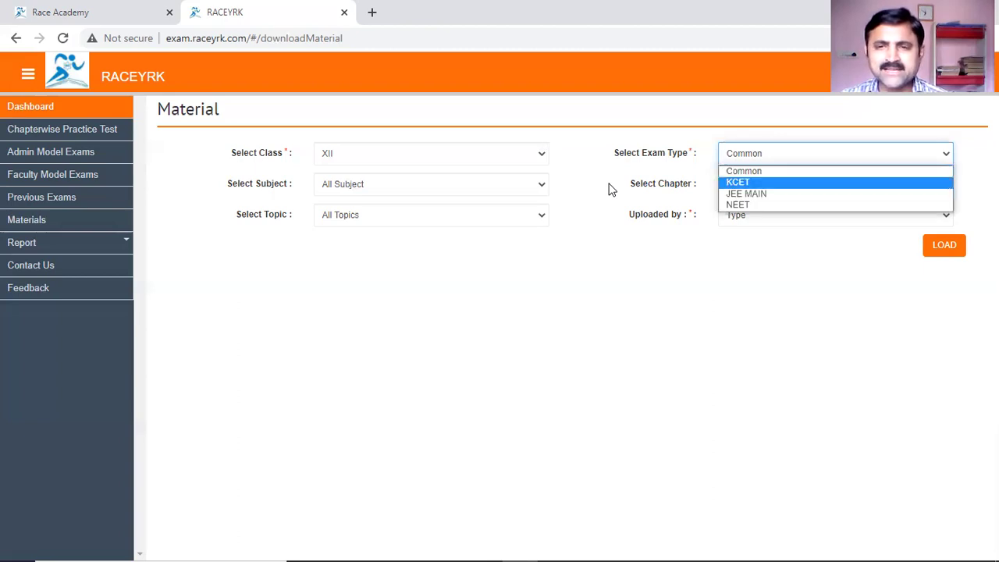
key(Up)
key(Down)
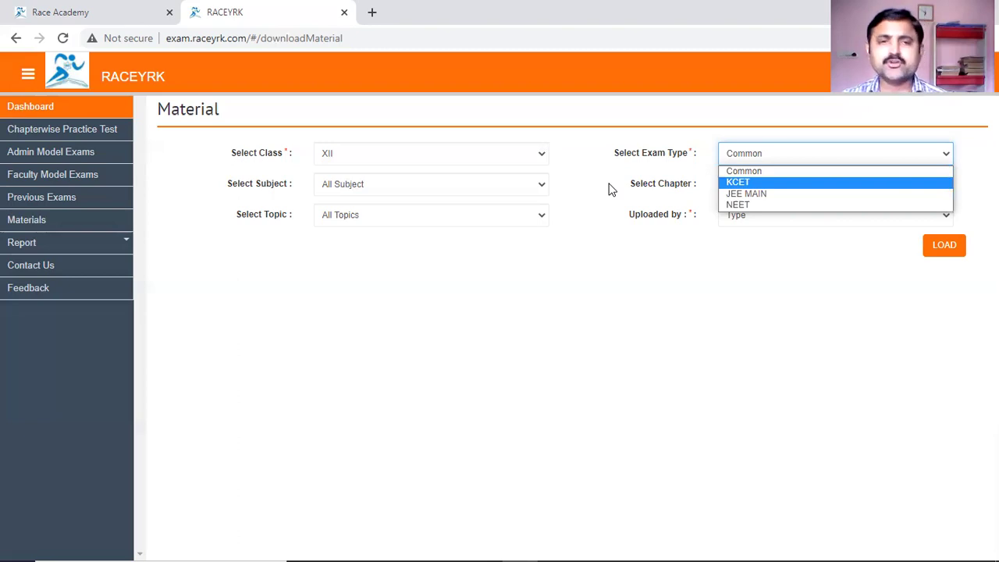
key(Escape)
click(611, 189)
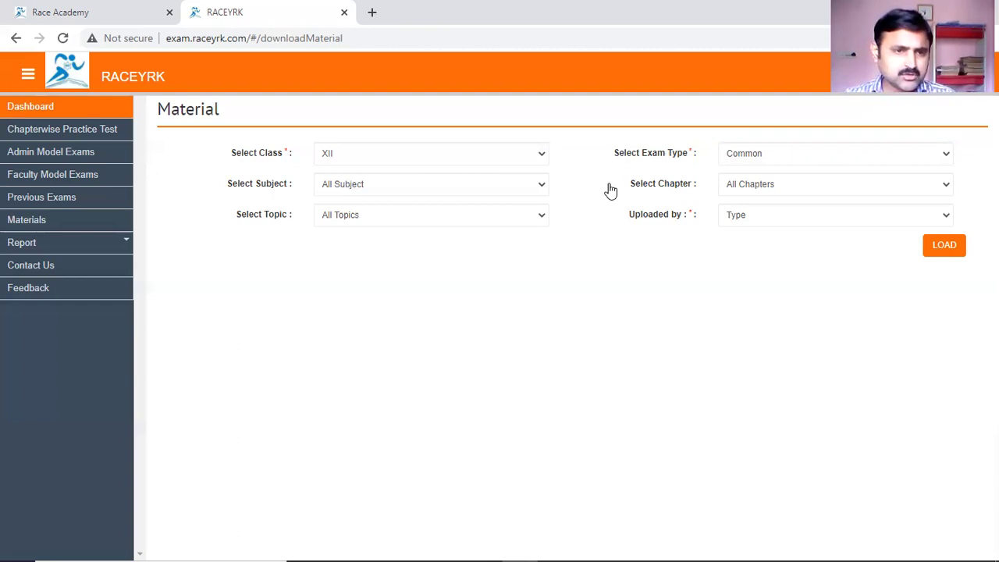
Open the Previous Exams page.
key(Tab)
key(Tab)
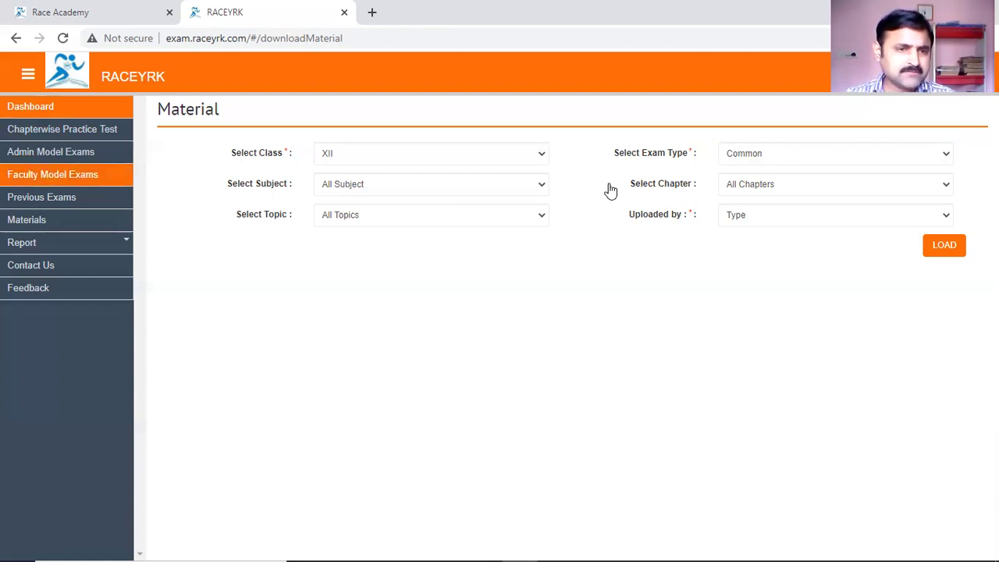
key(Tab)
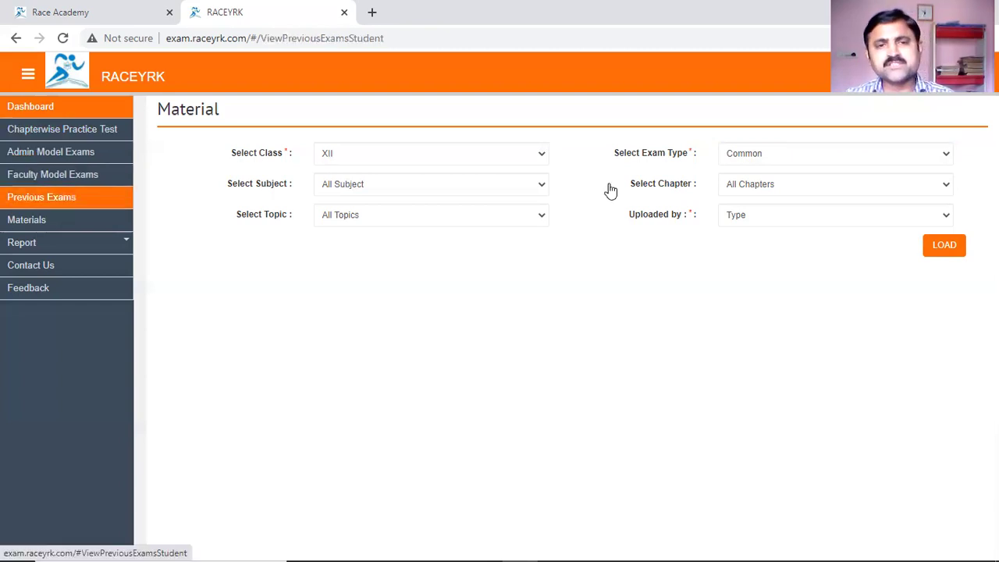
Open the Previous Year Exams page and check which exam types it offers, leaving the exam type unselected.
key(Return)
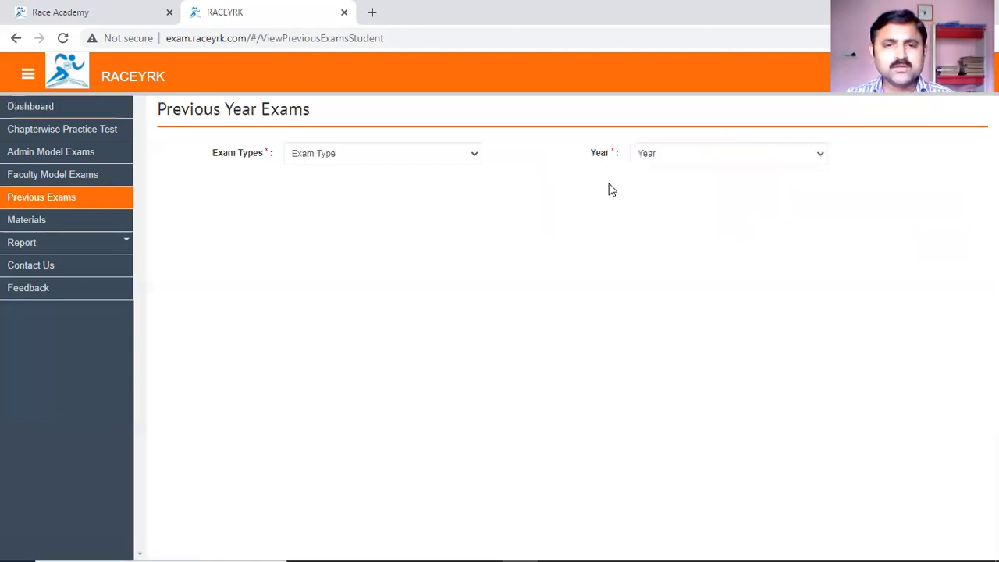
key(space)
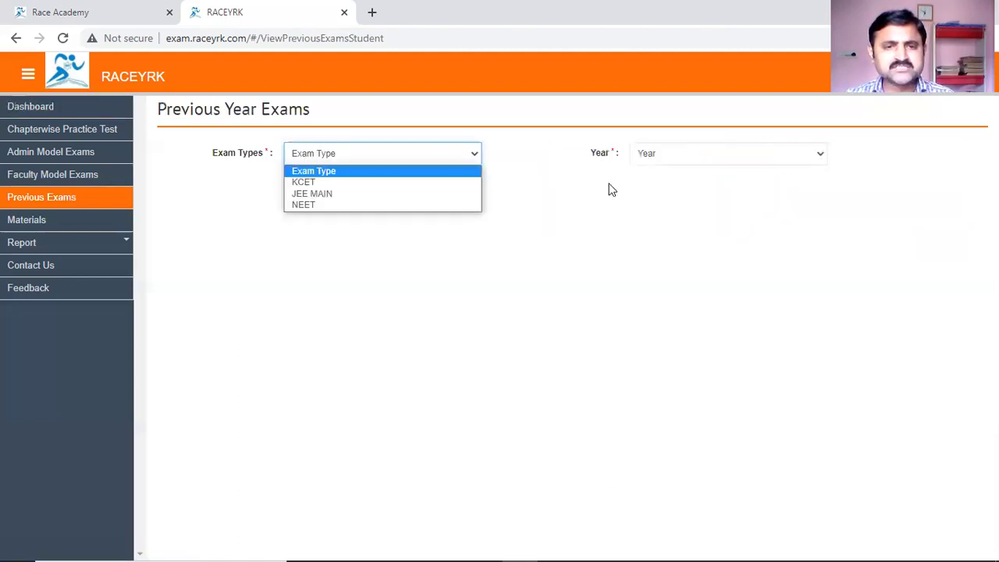
key(Down)
key(Down)
key(Down)
click(612, 189)
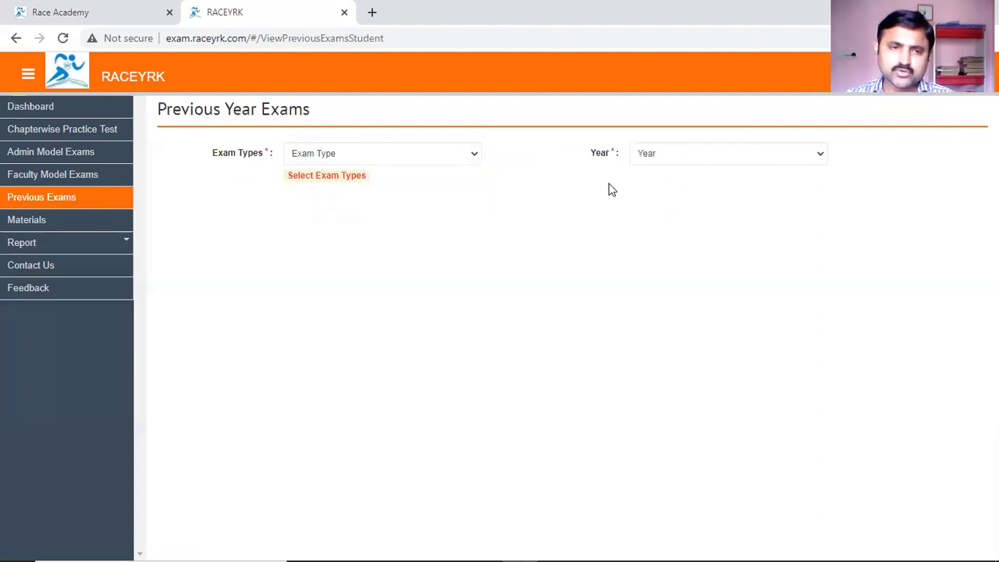
Return to the Materials page and expand the Report section.
key(Tab)
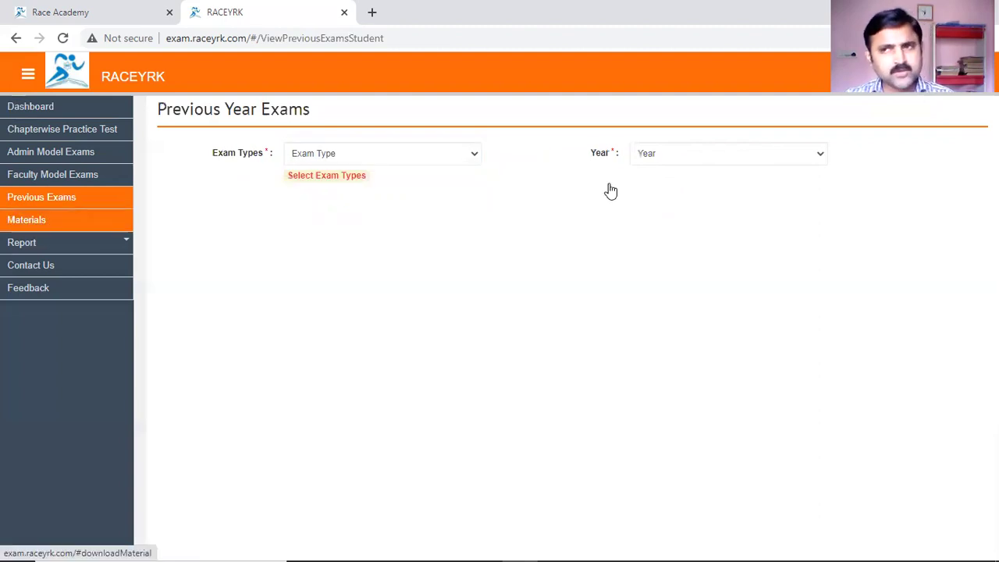
key(Return)
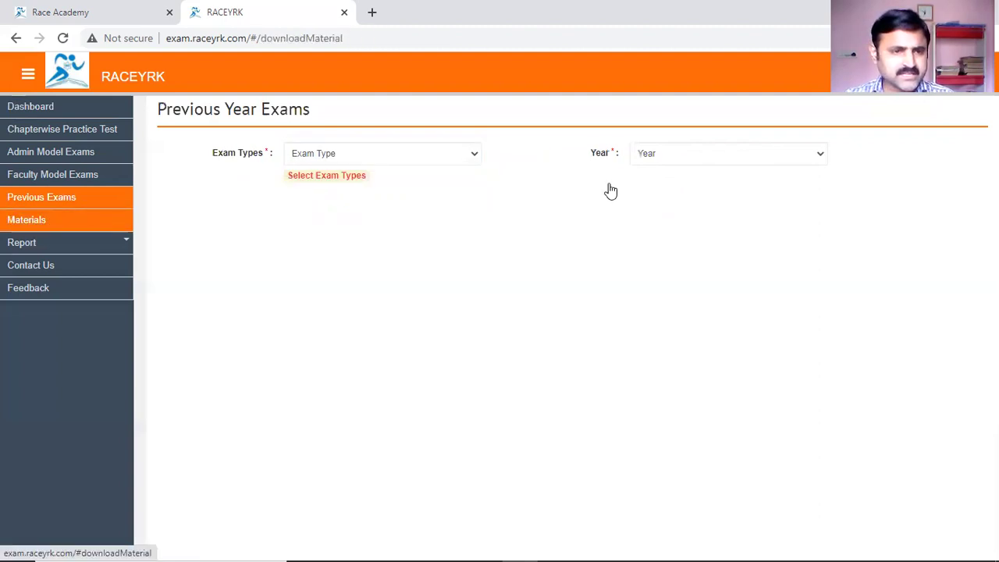
mouse_move(65, 243)
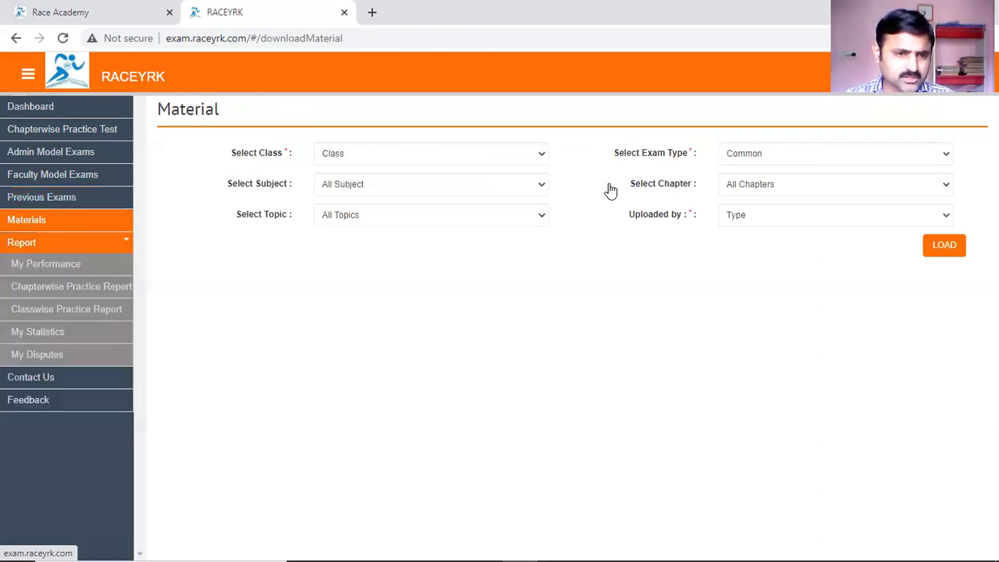
Examine the Report section's entries, including My Performance, Chapterwise Practice Report and Classwise Practice Report, without opening any.
key(Tab)
key(Tab)
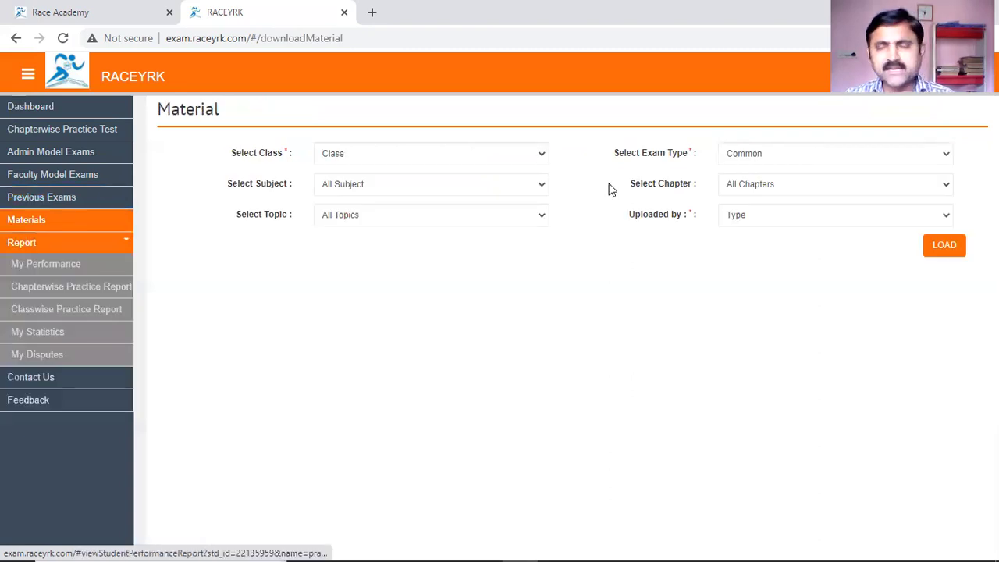
key(Tab)
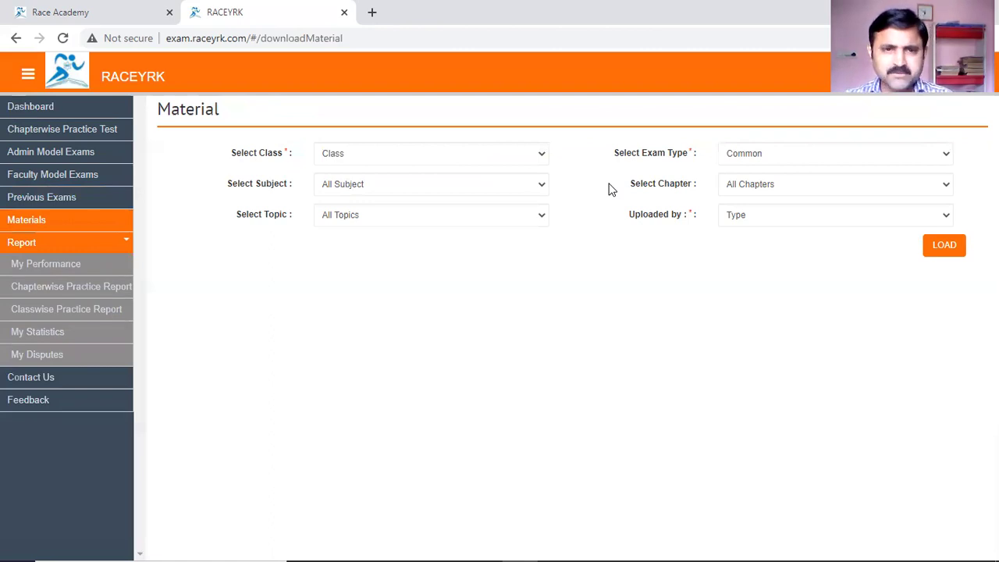
key(shift+Tab)
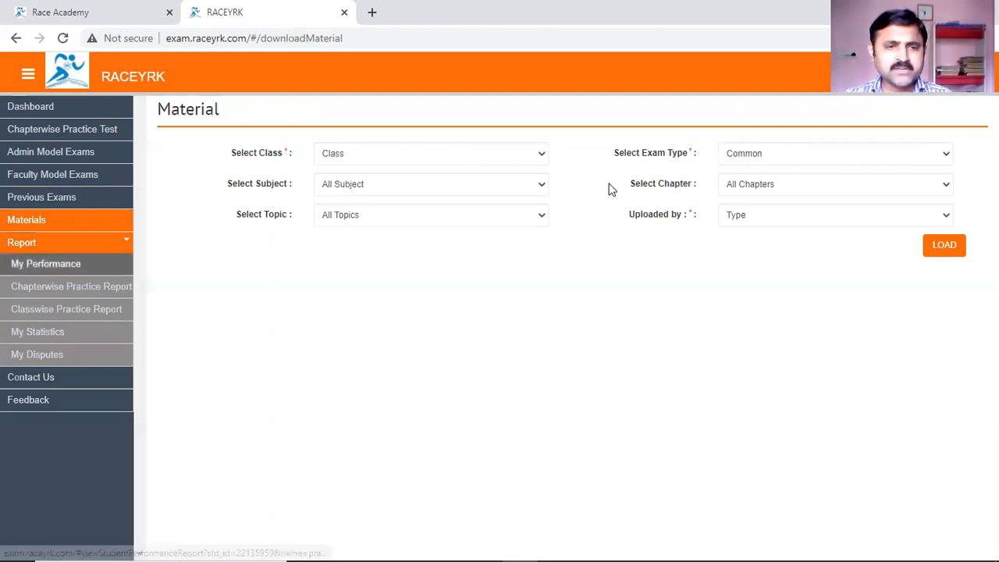
key(Tab)
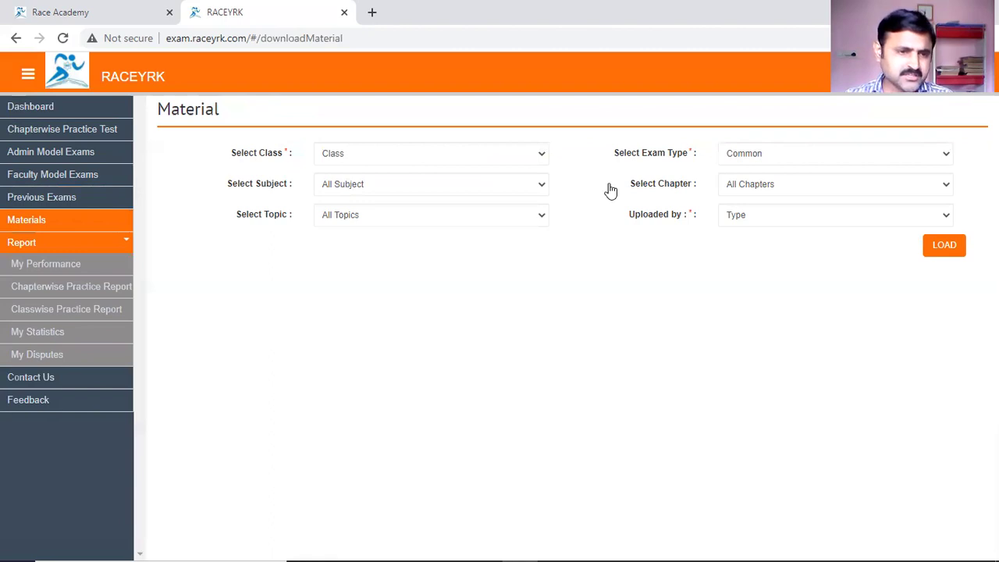
key(shift+Tab)
key(Tab)
key(Tab)
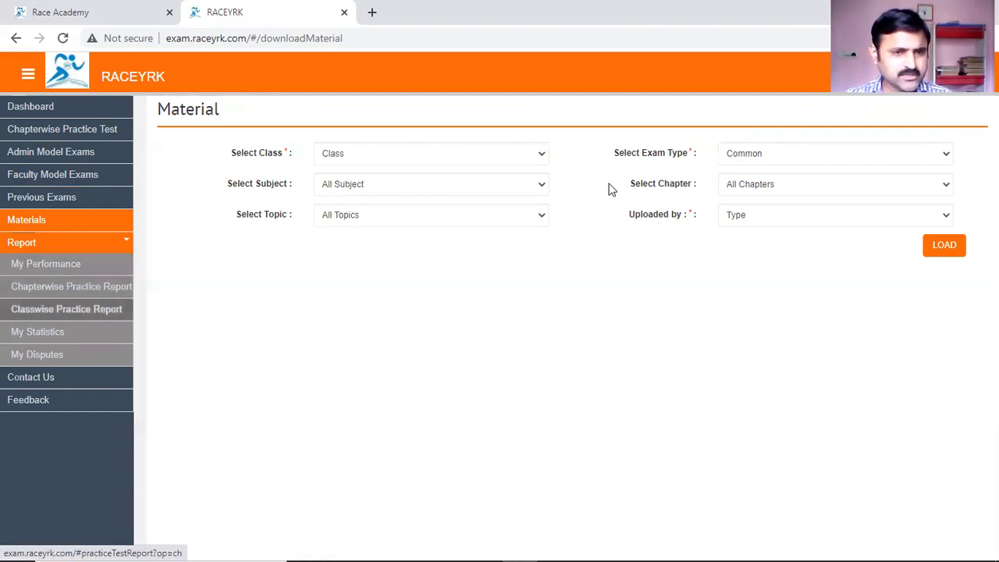
key(shift+Tab)
key(Tab)
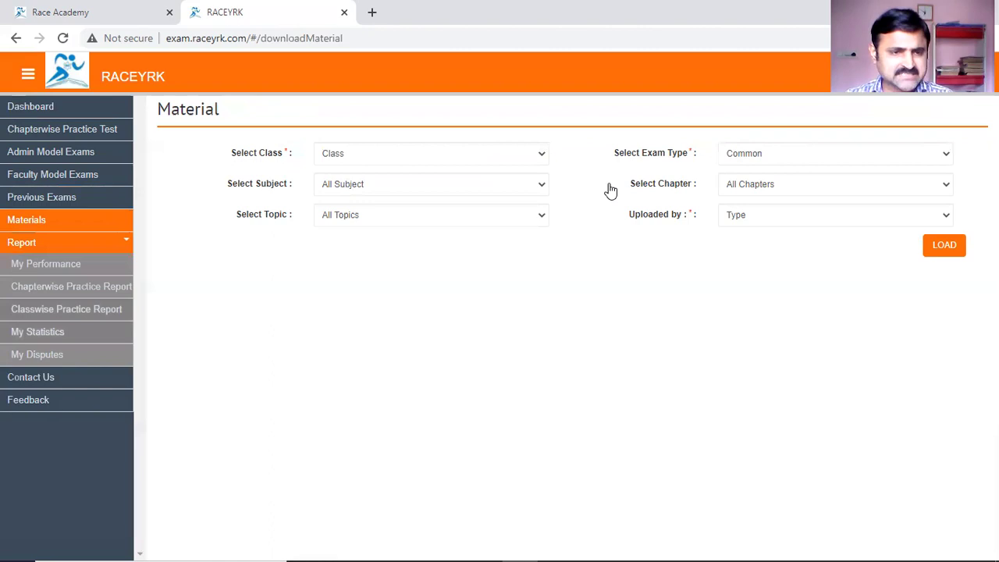
key(Tab)
key(shift+Tab)
key(shift+Tab)
key(shift+Tab)
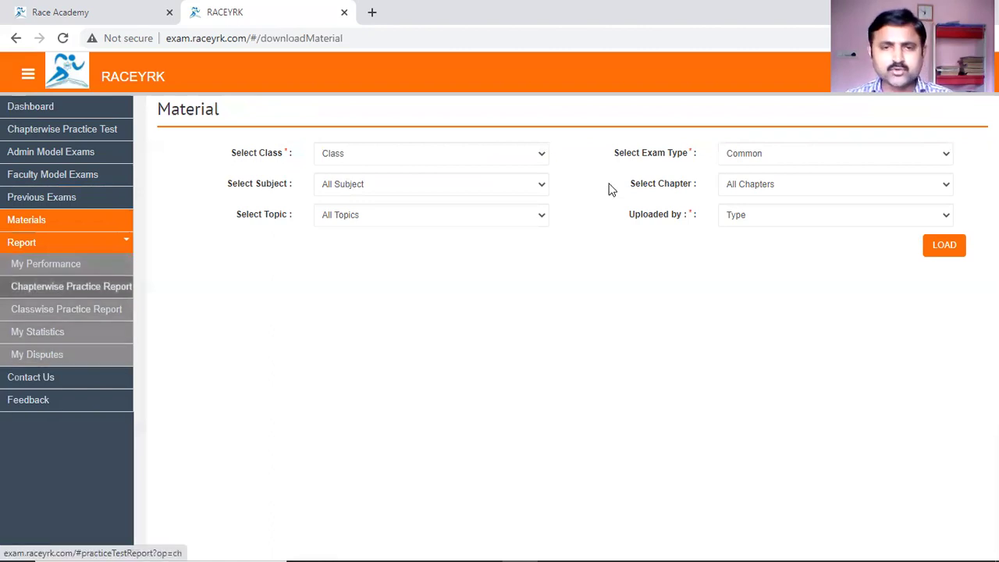
key(Tab)
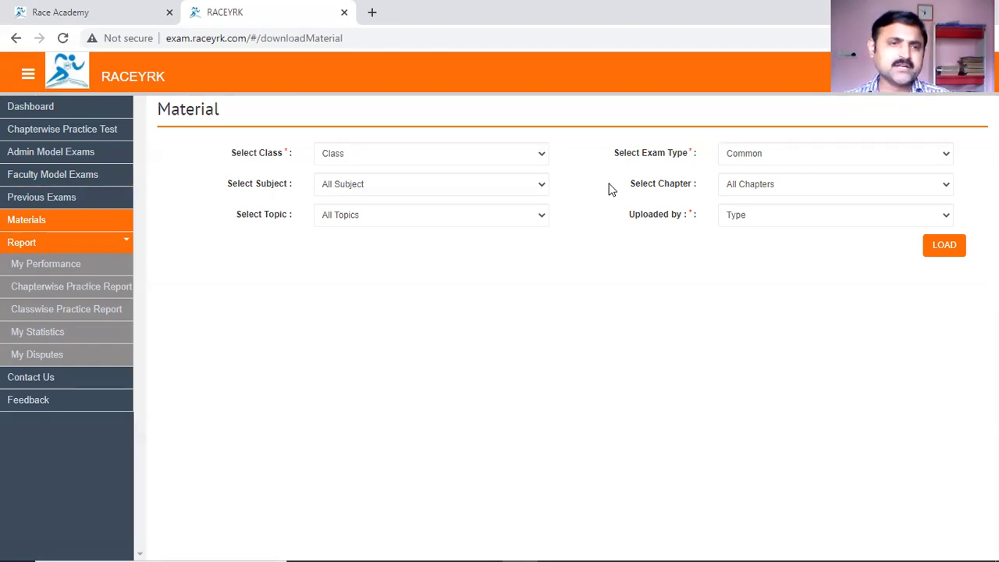
Examine the account options View Profile, Reset Password, Change Theme and Logout without choosing one.
click(966, 75)
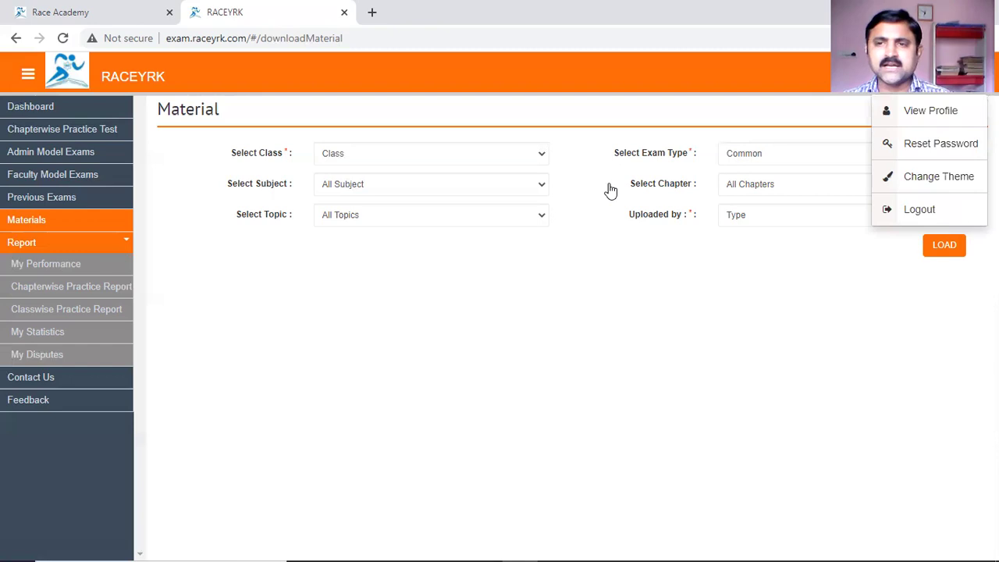
click(611, 189)
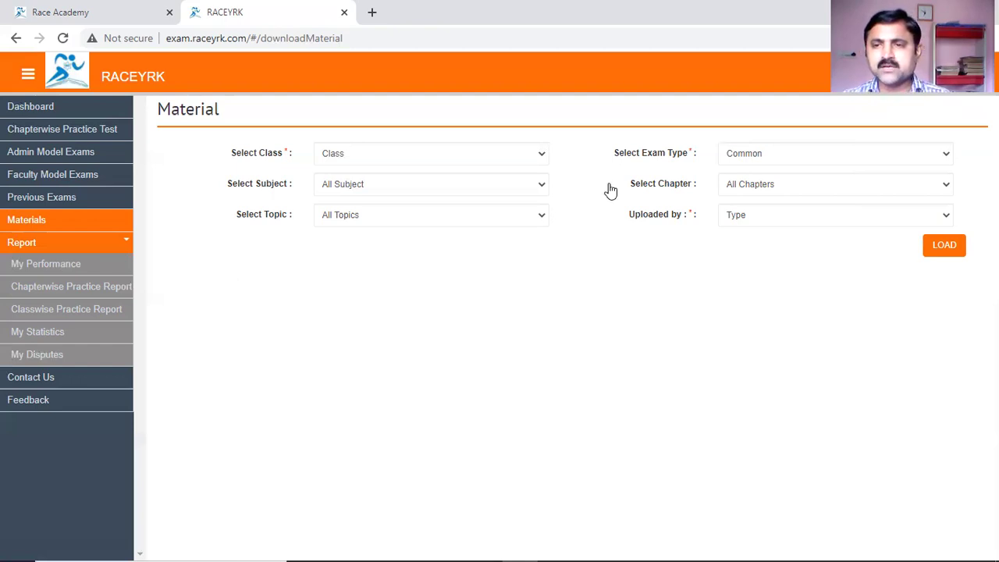
click(948, 75)
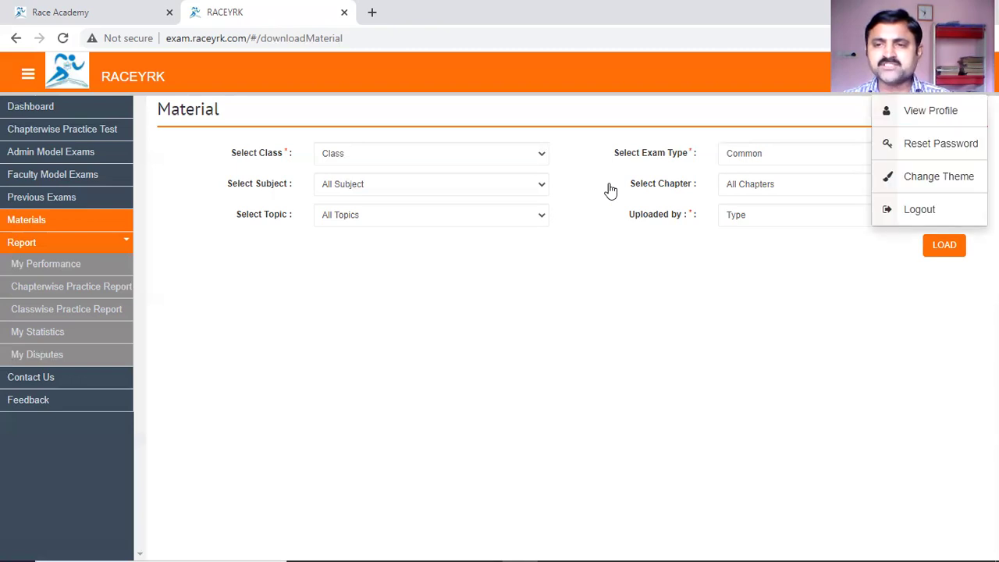
click(610, 190)
mouse_move(919, 209)
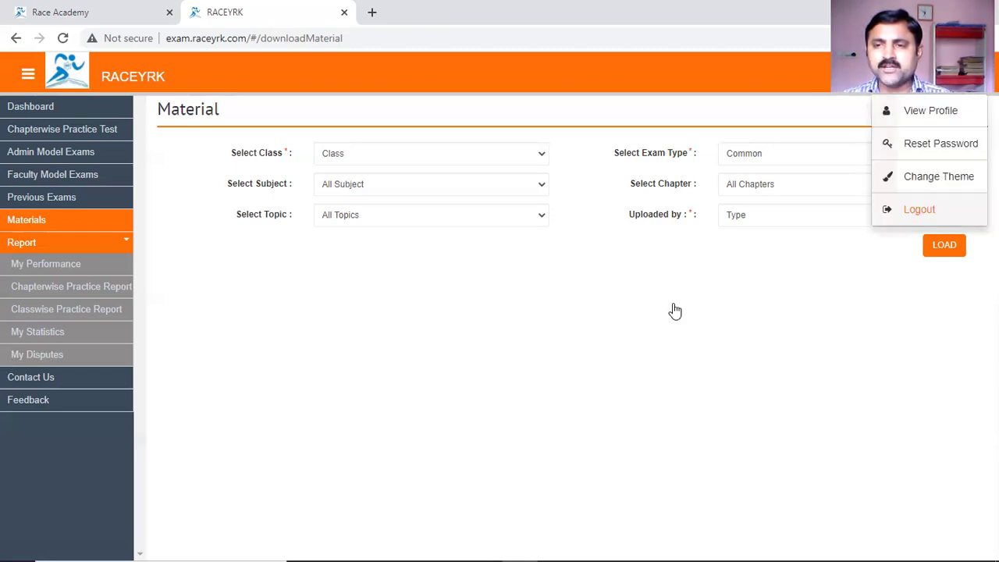
click(819, 215)
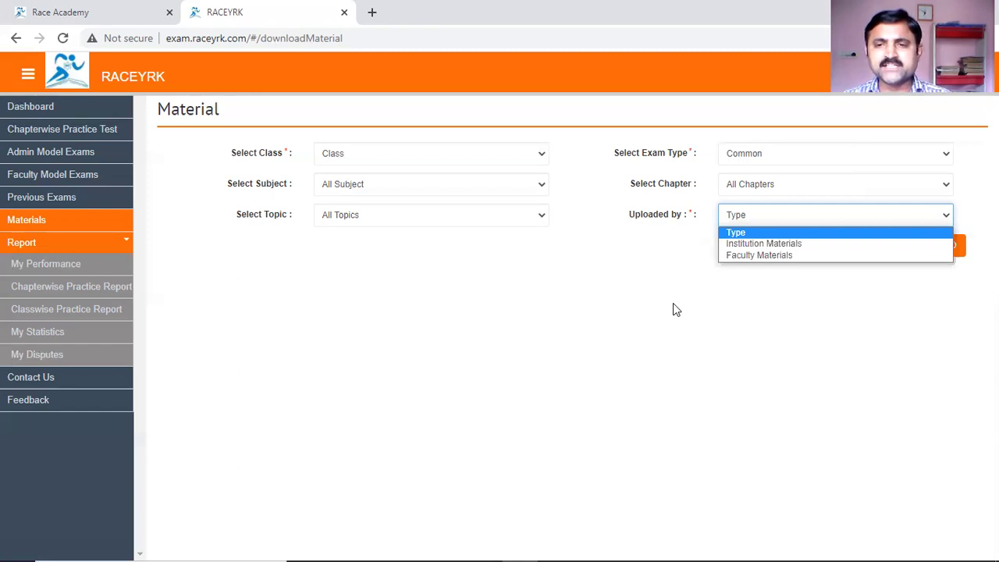
click(673, 304)
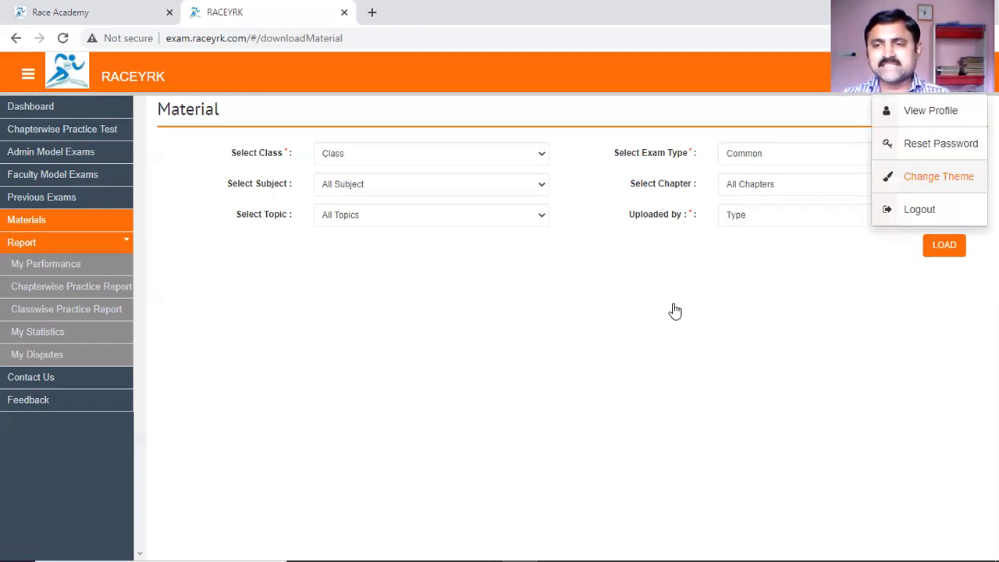
Log out of the student exam portal and close its browser tab.
click(827, 215)
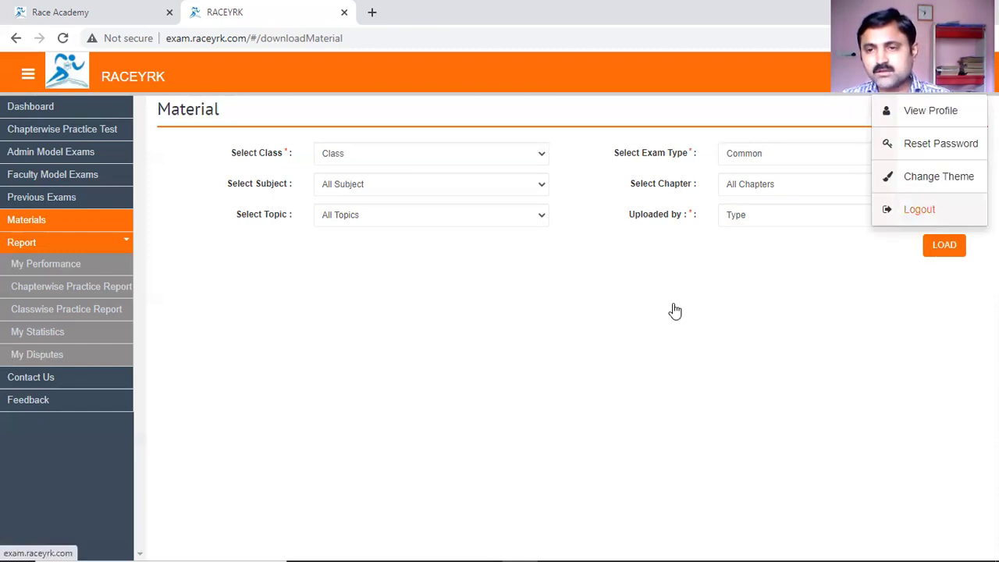
click(919, 209)
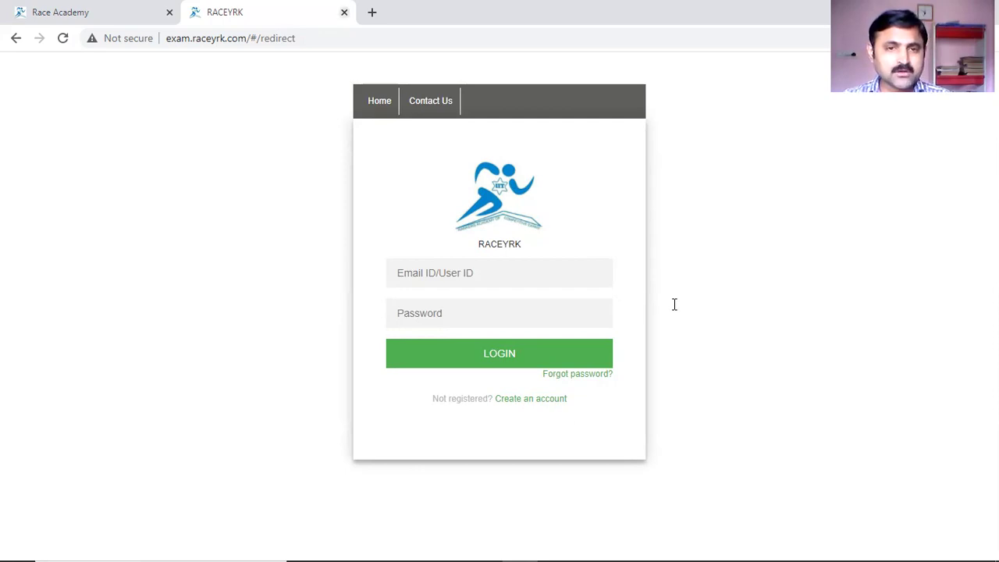
key(ctrl+w)
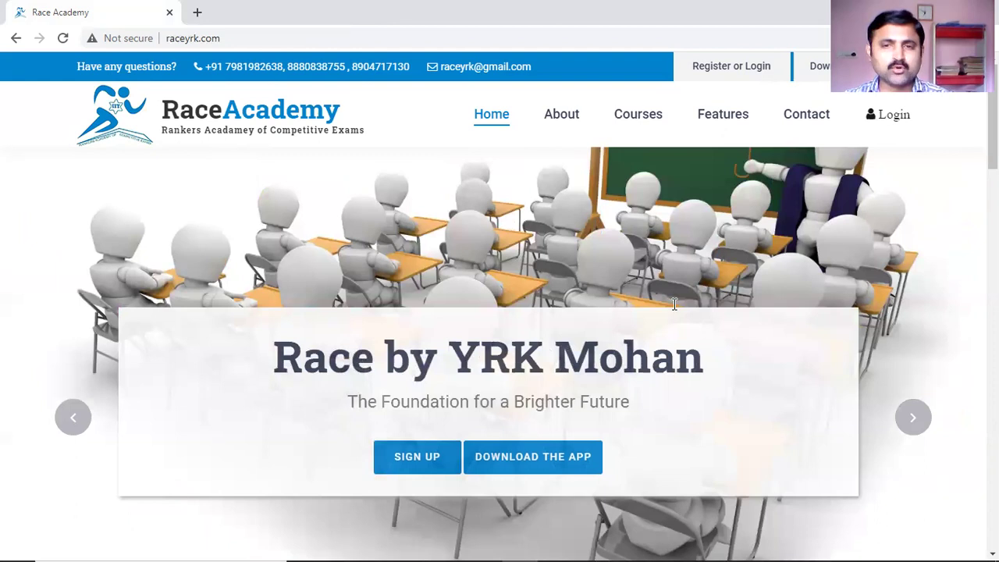
Open the Race Academy website's Courses page and read through the programmes offered.
click(638, 113)
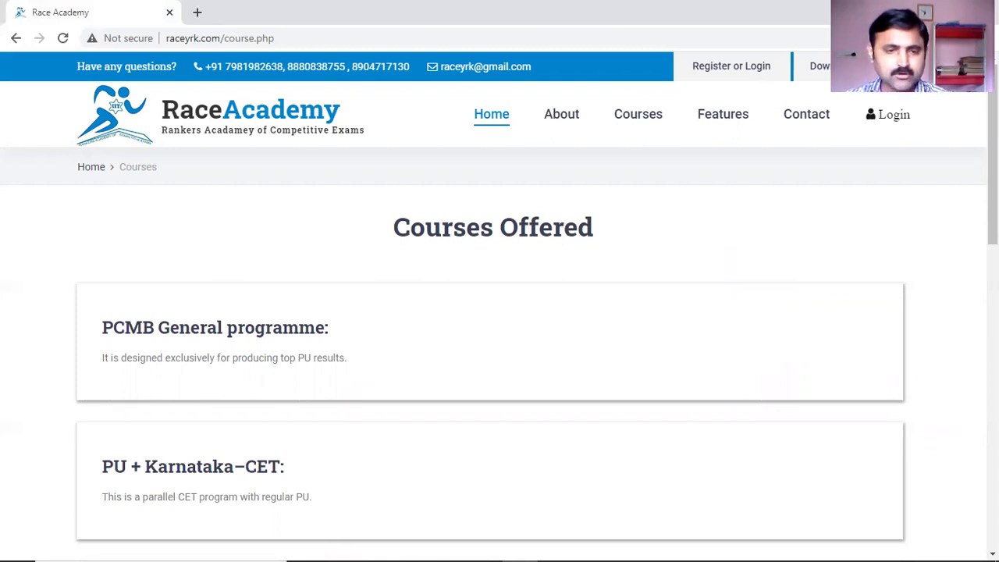
scroll(500, 312, down, 1)
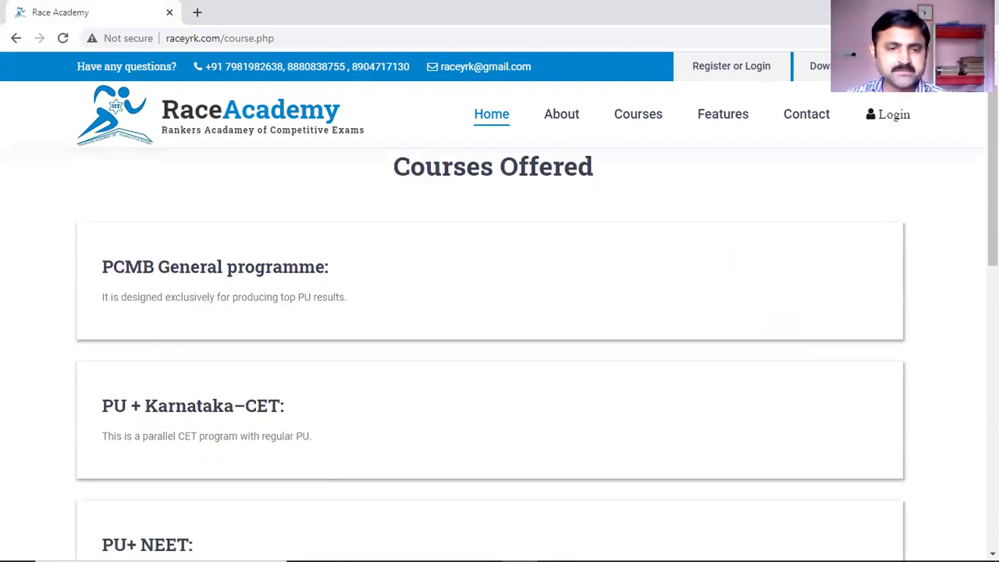
scroll(499, 312, down, 1)
scroll(499, 335, down, 1)
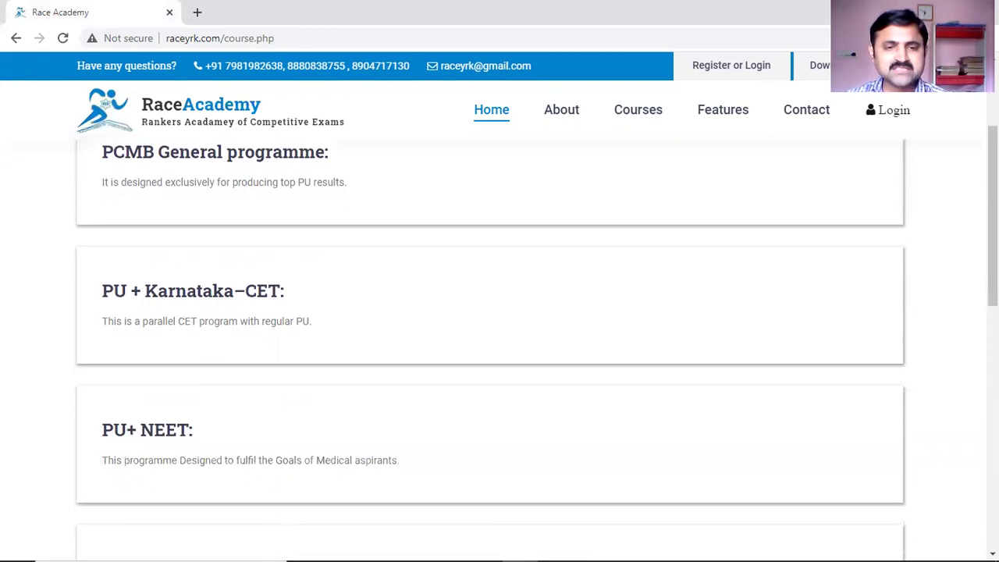
scroll(499, 335, down, 1)
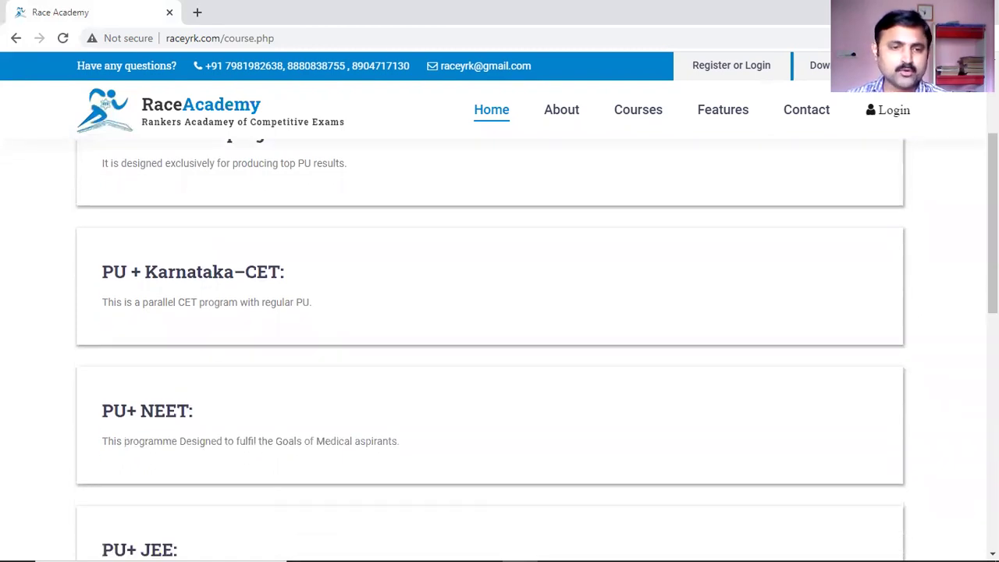
scroll(499, 335, down, 2)
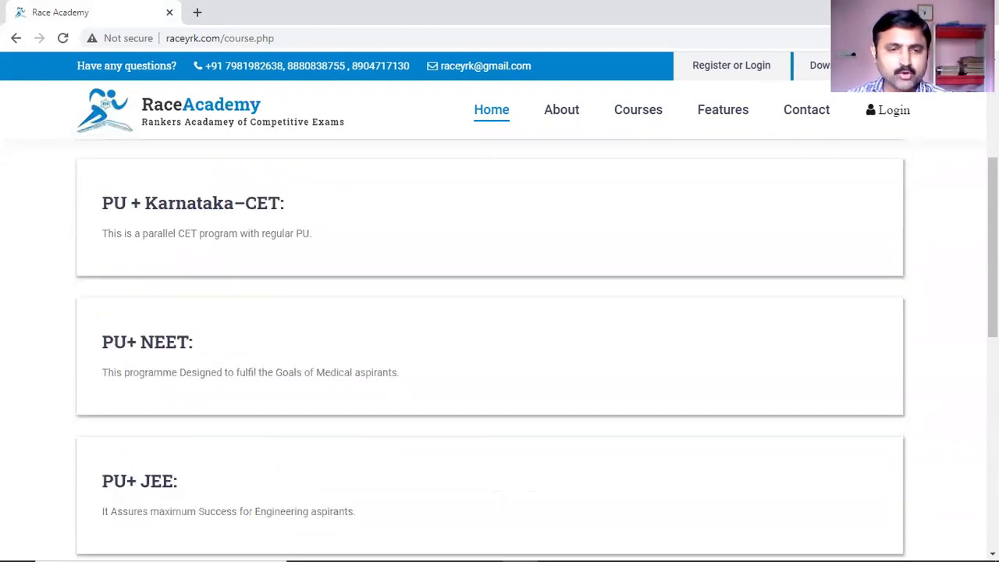
scroll(499, 336, down, 1)
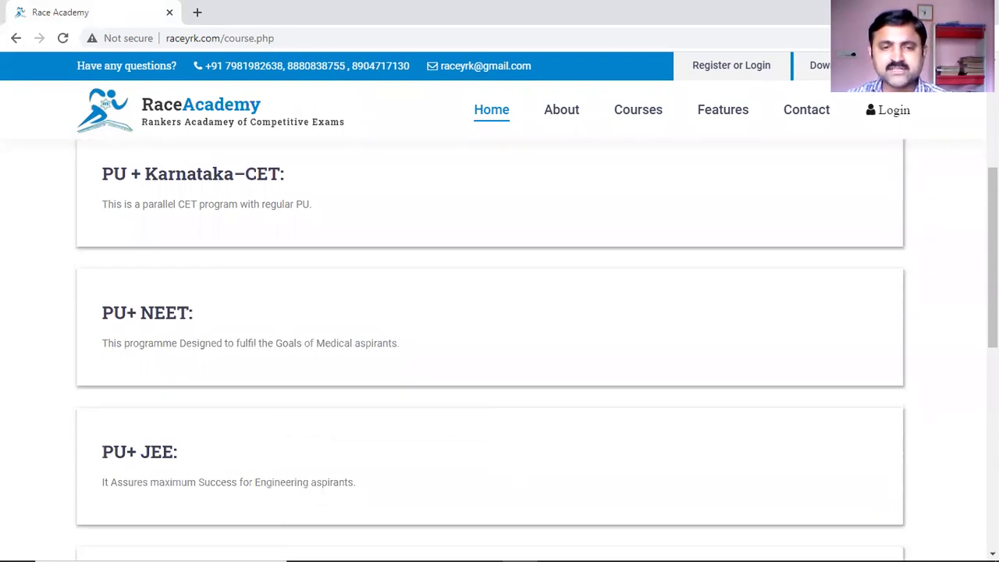
scroll(499, 335, down, 1)
scroll(499, 336, down, 1)
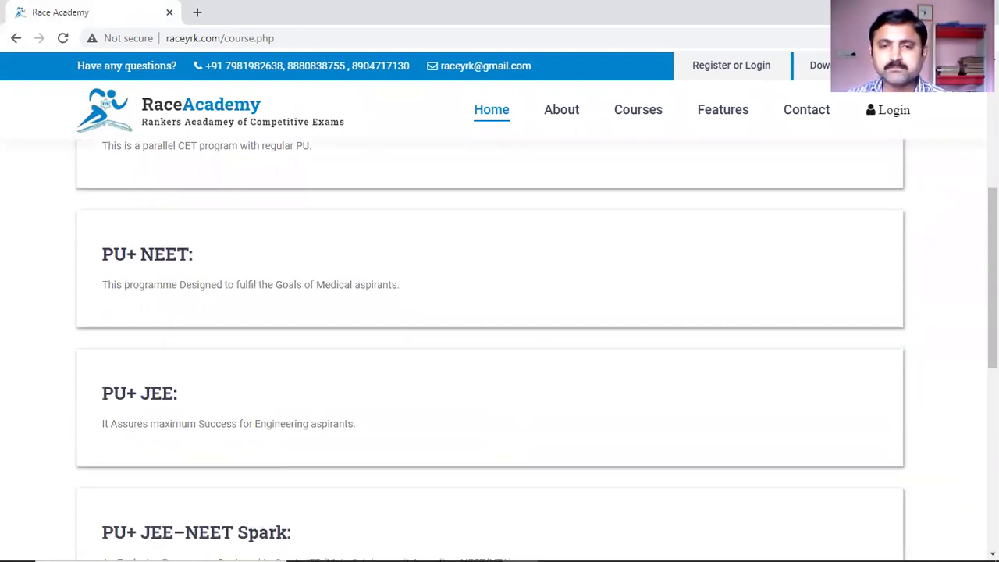
scroll(500, 336, down, 1)
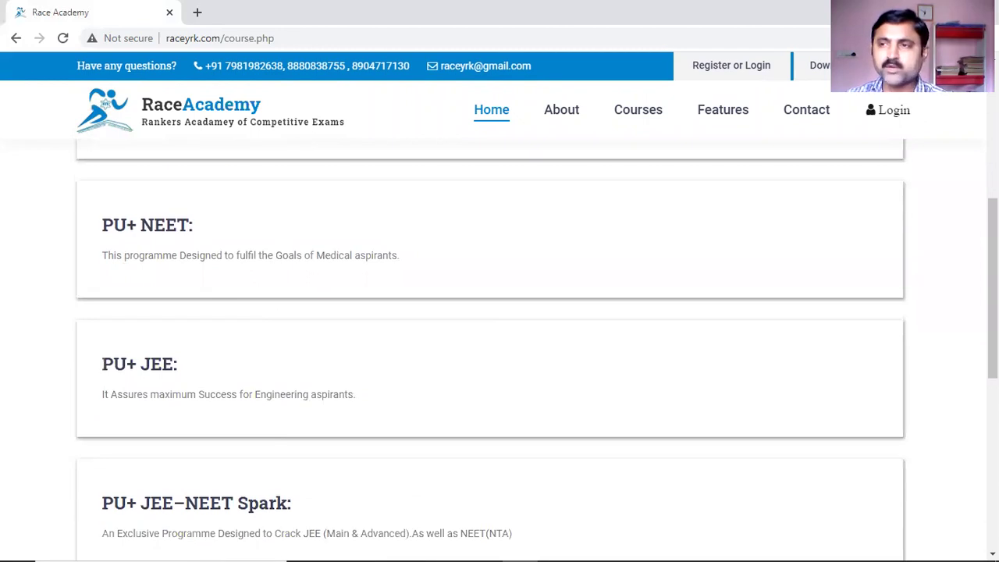
scroll(499, 335, down, 1)
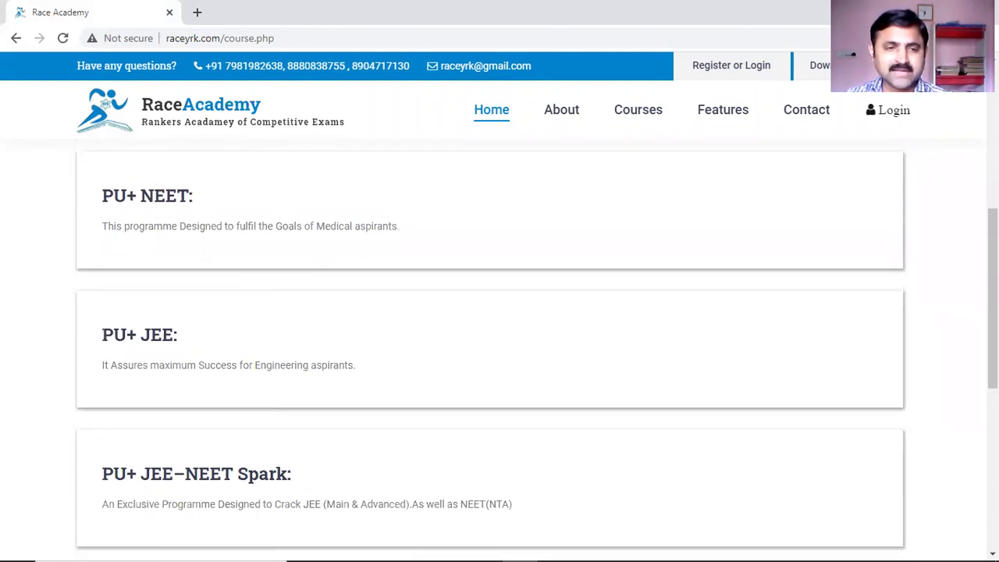